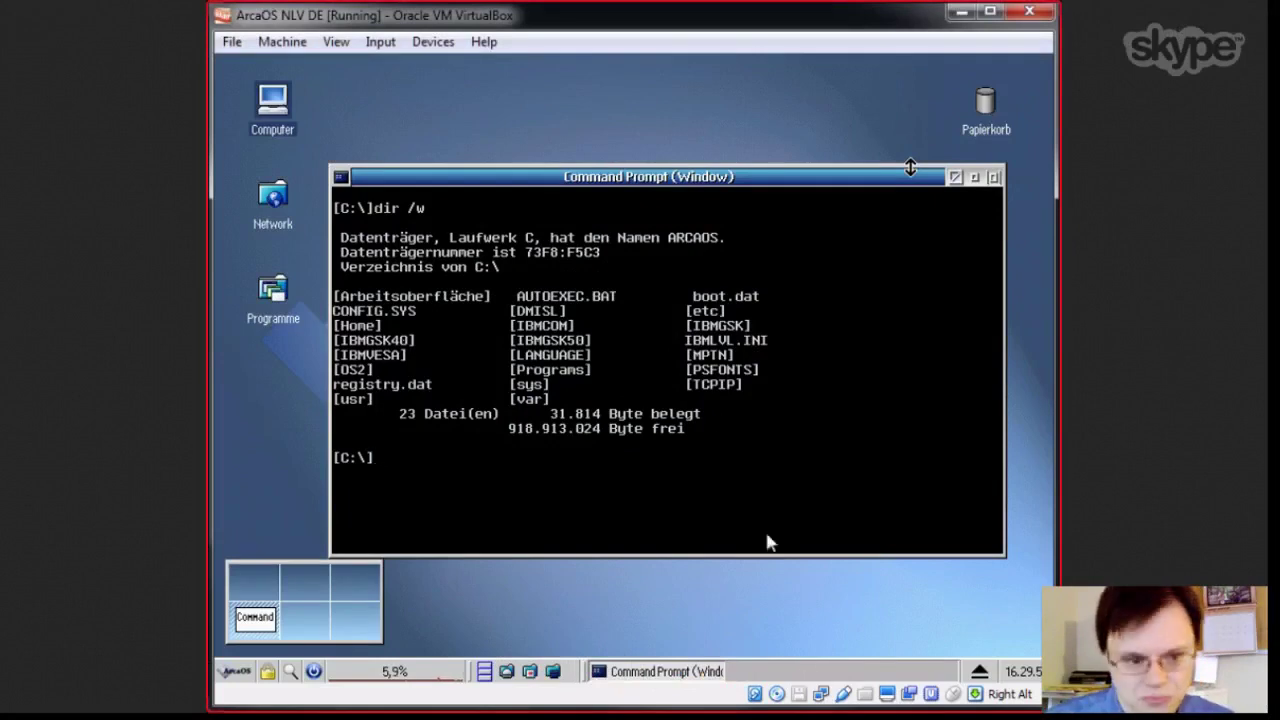
- Nudge the Command Prompt window and run dir /w for a wide listing of C:\
left_click_drag(908, 183, 940, 178)
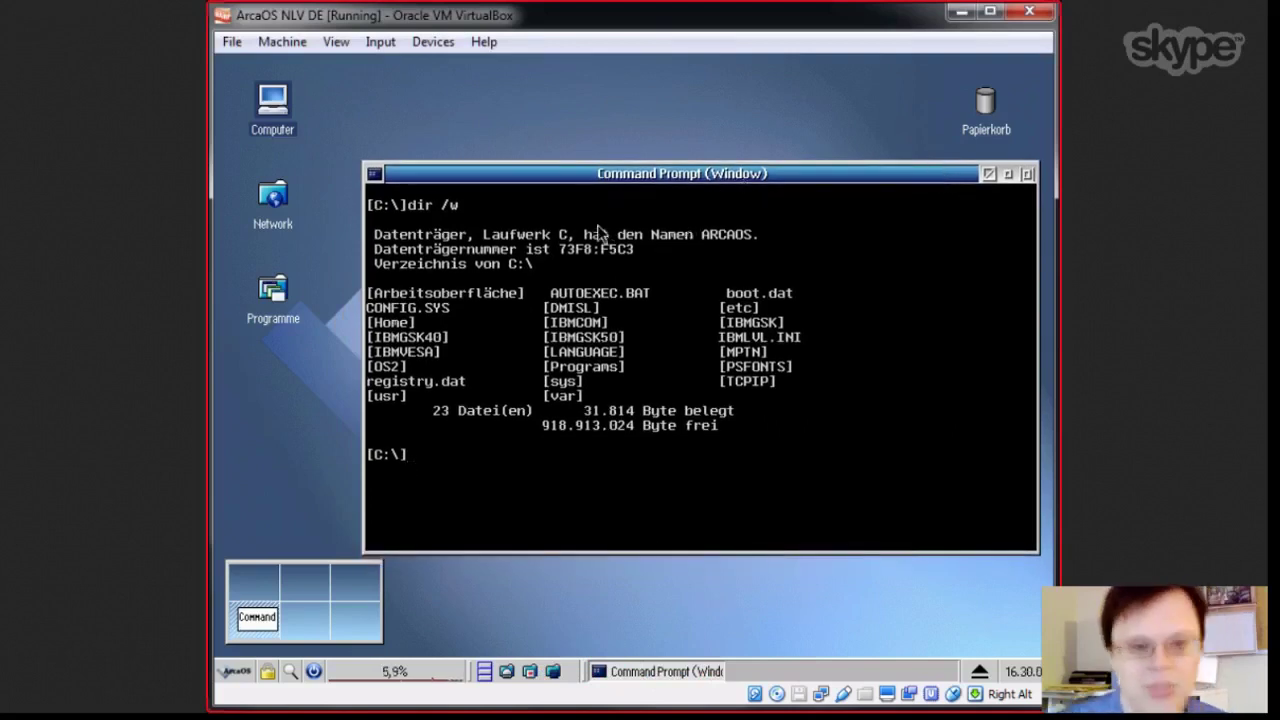
type("dir /w")
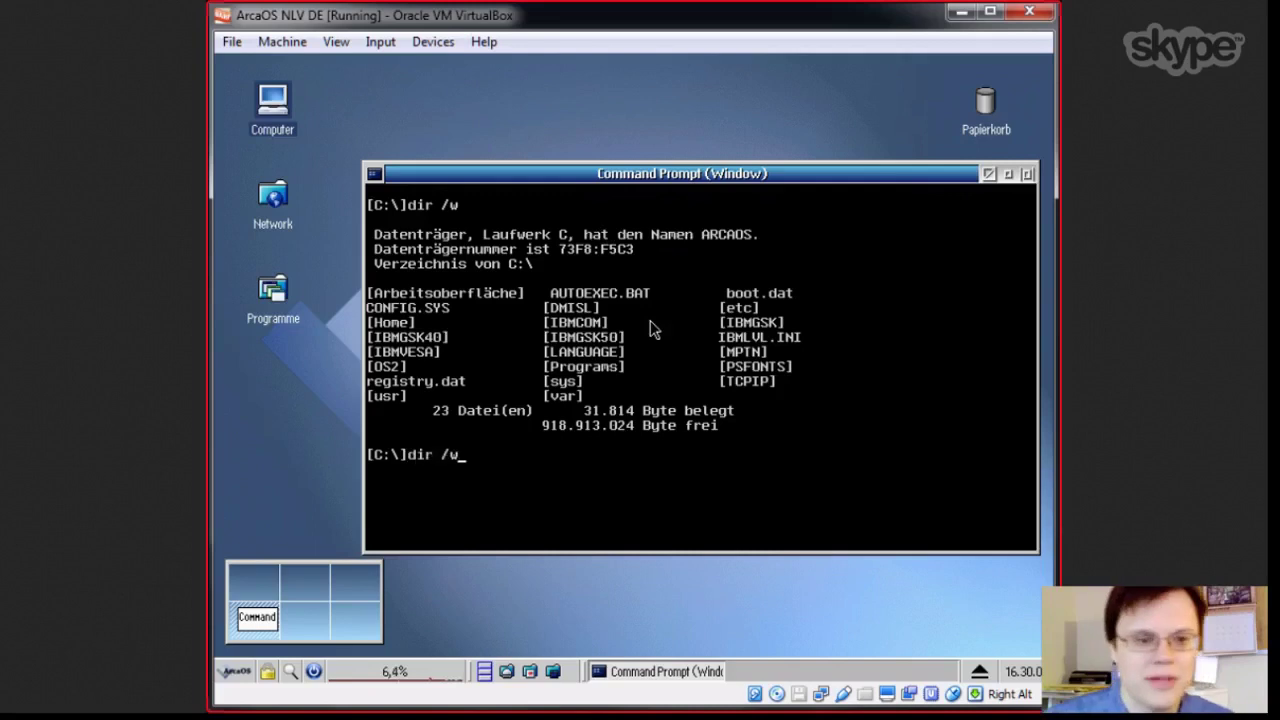
key("Return")
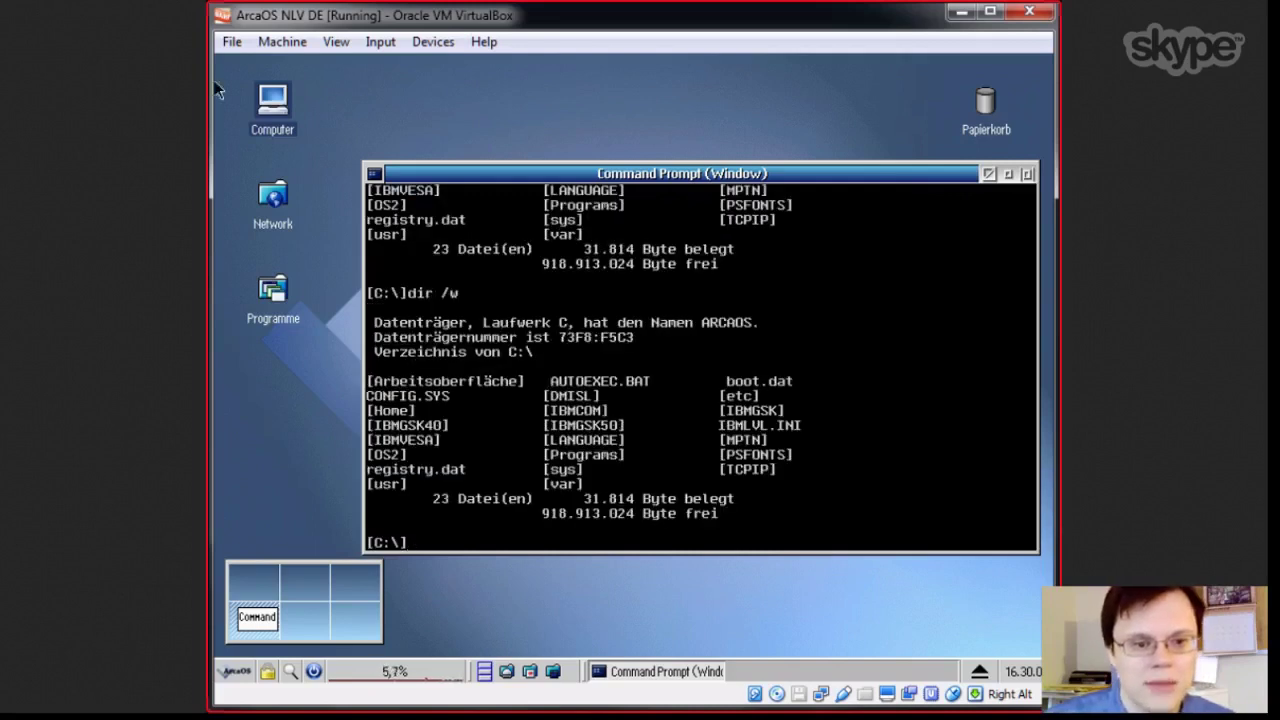
- Check the console font size dialog (Schriftartgröße) and close it without changes
left_click(374, 173)
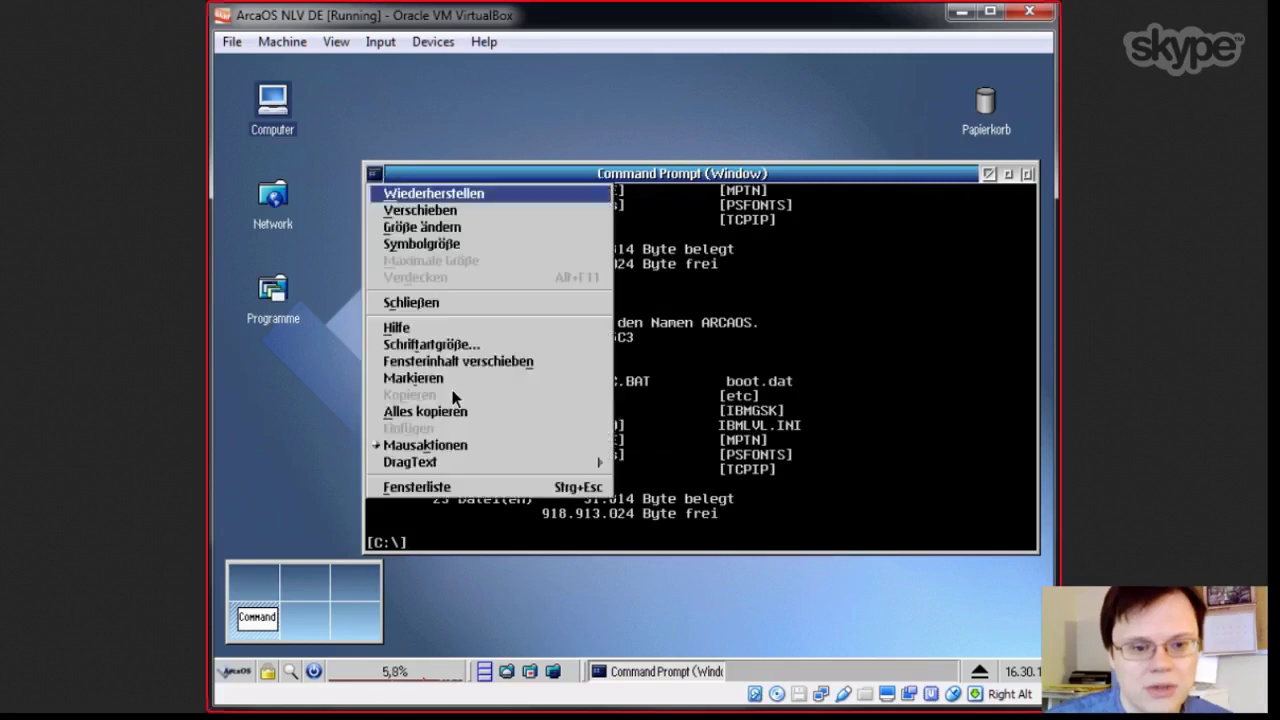
left_click(456, 344)
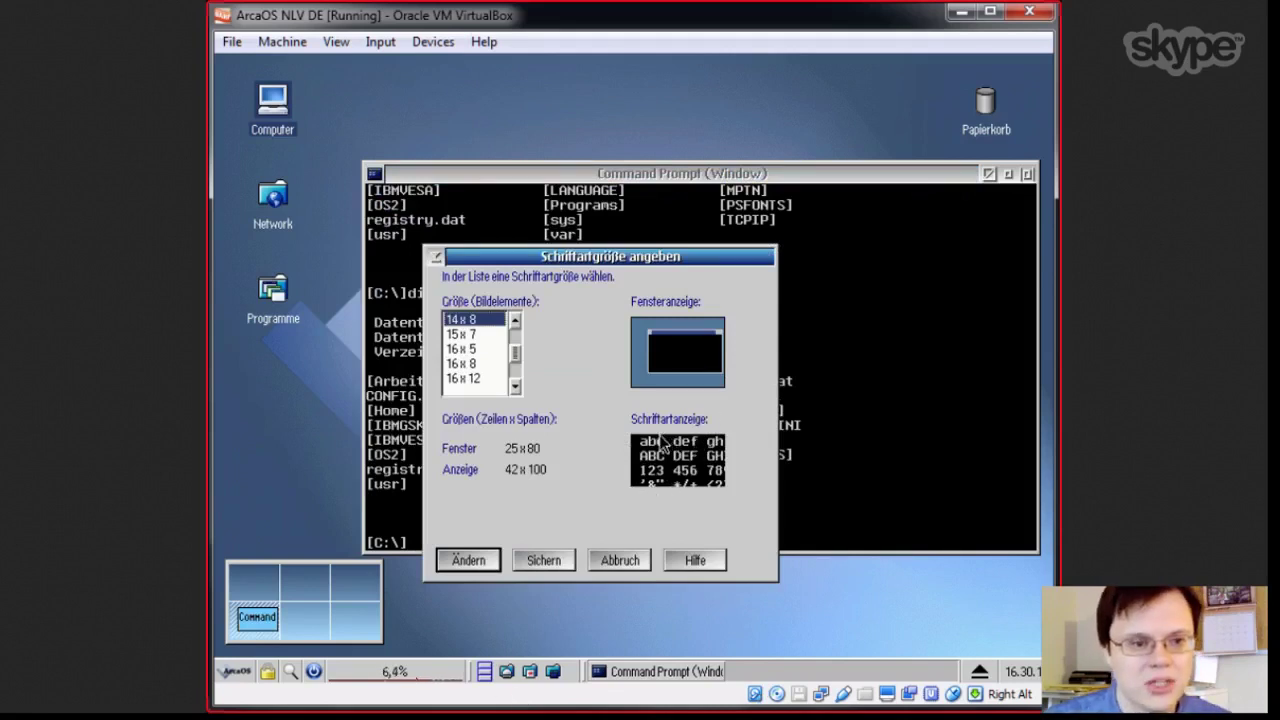
key("Escape")
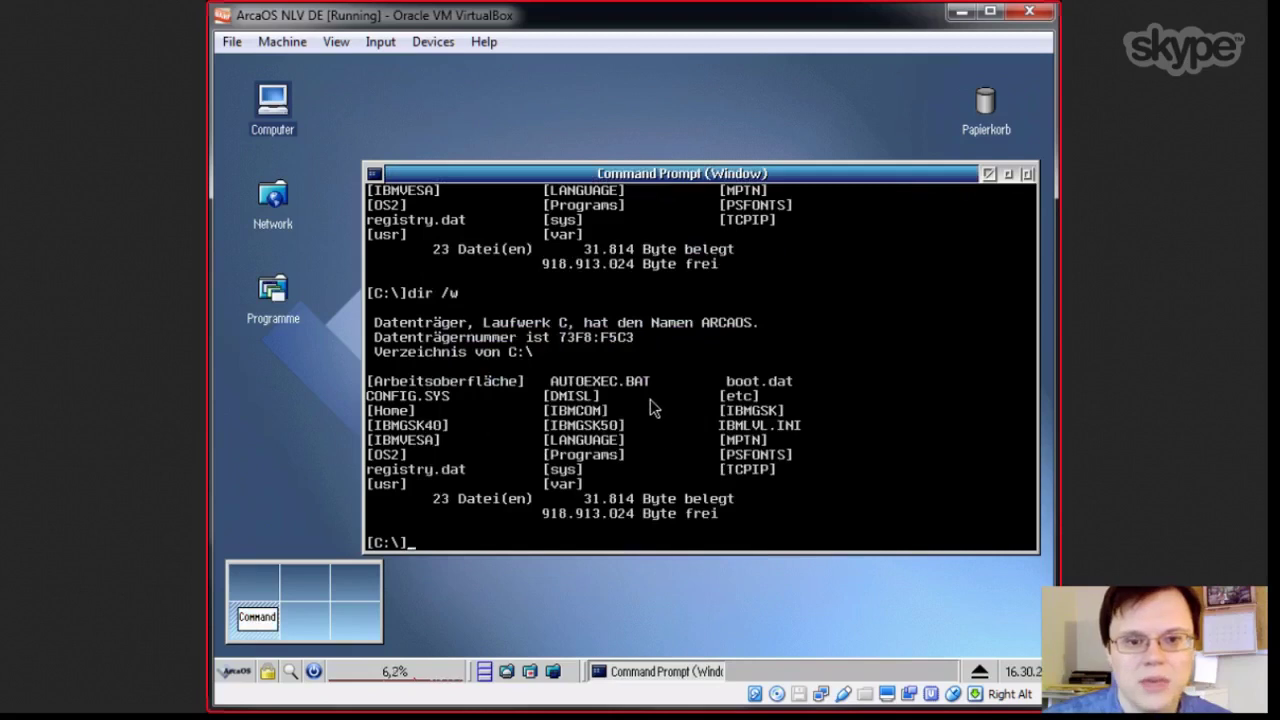
- Open and close the Computer folder, then reselect the Computer object on the desktop
double_click(287, 119)
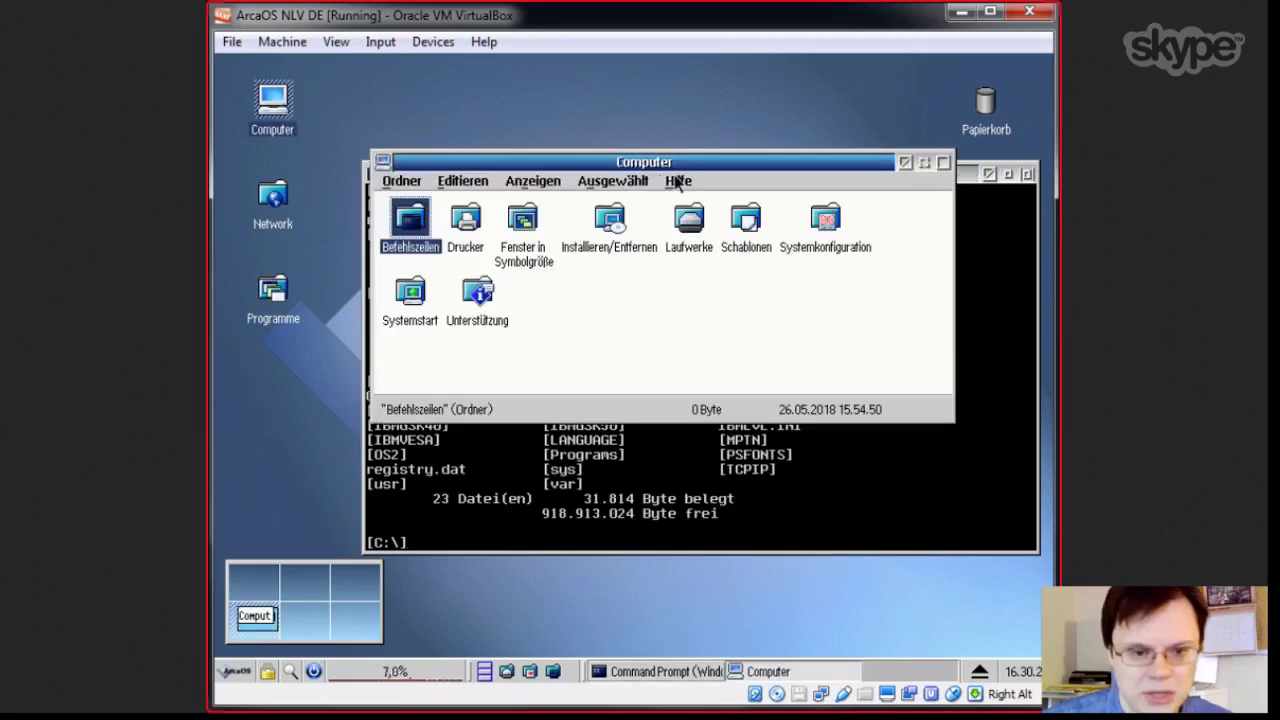
left_click(906, 161)
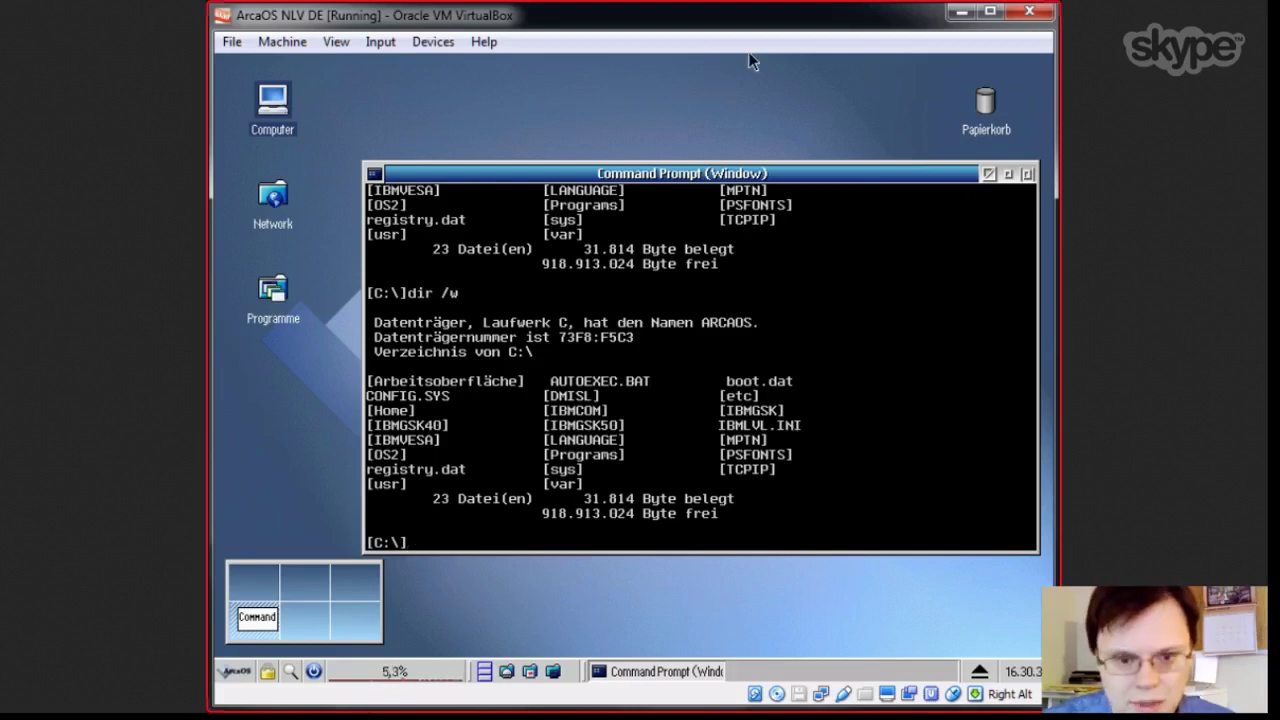
left_click(747, 110)
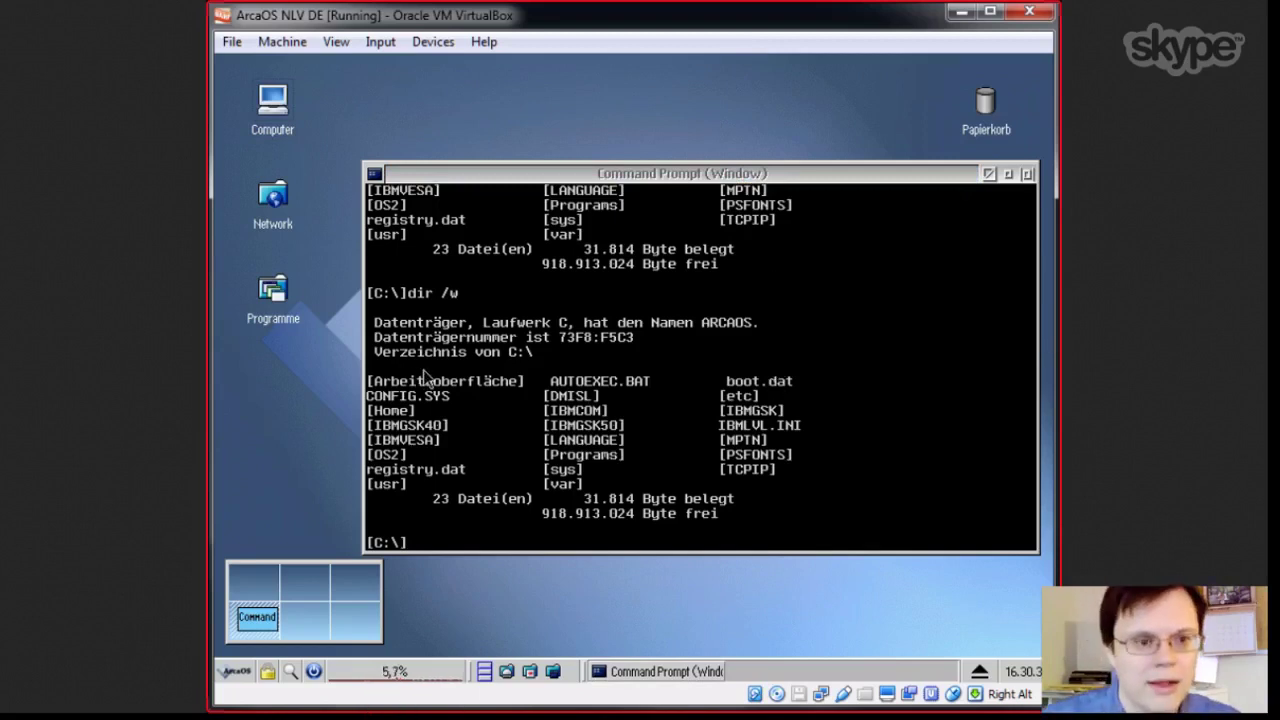
left_click(437, 320)
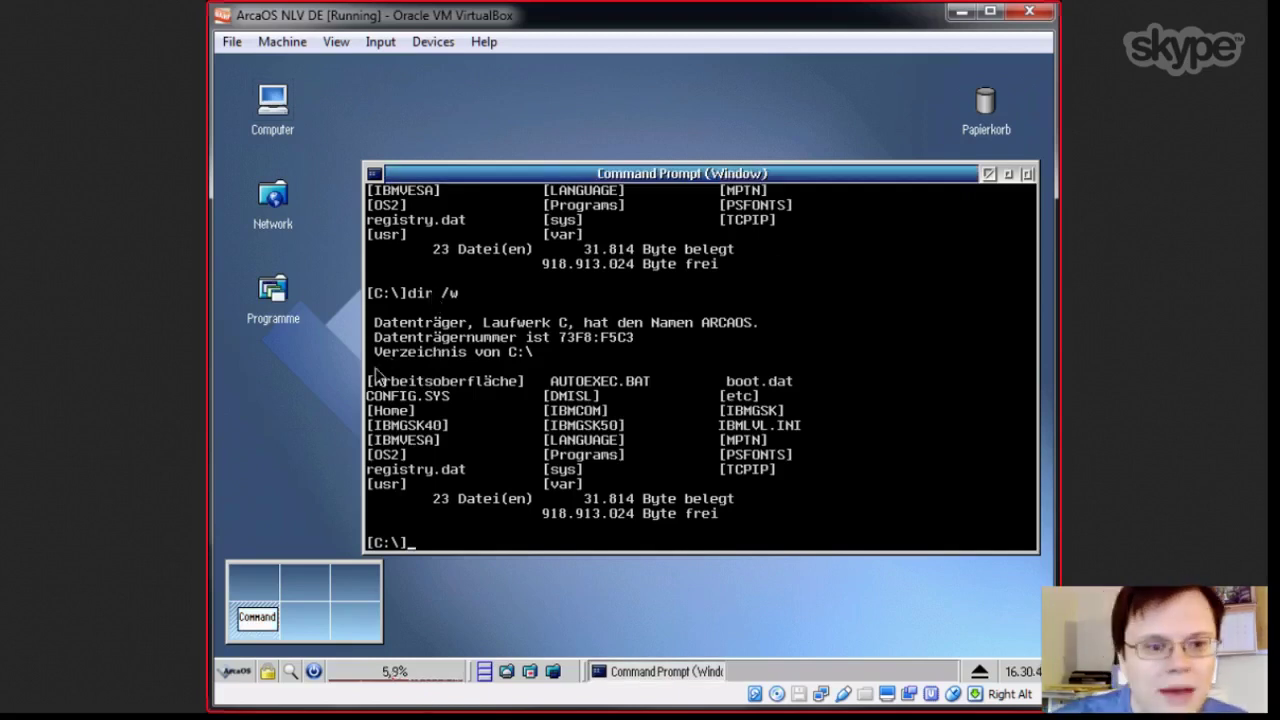
left_click(265, 106)
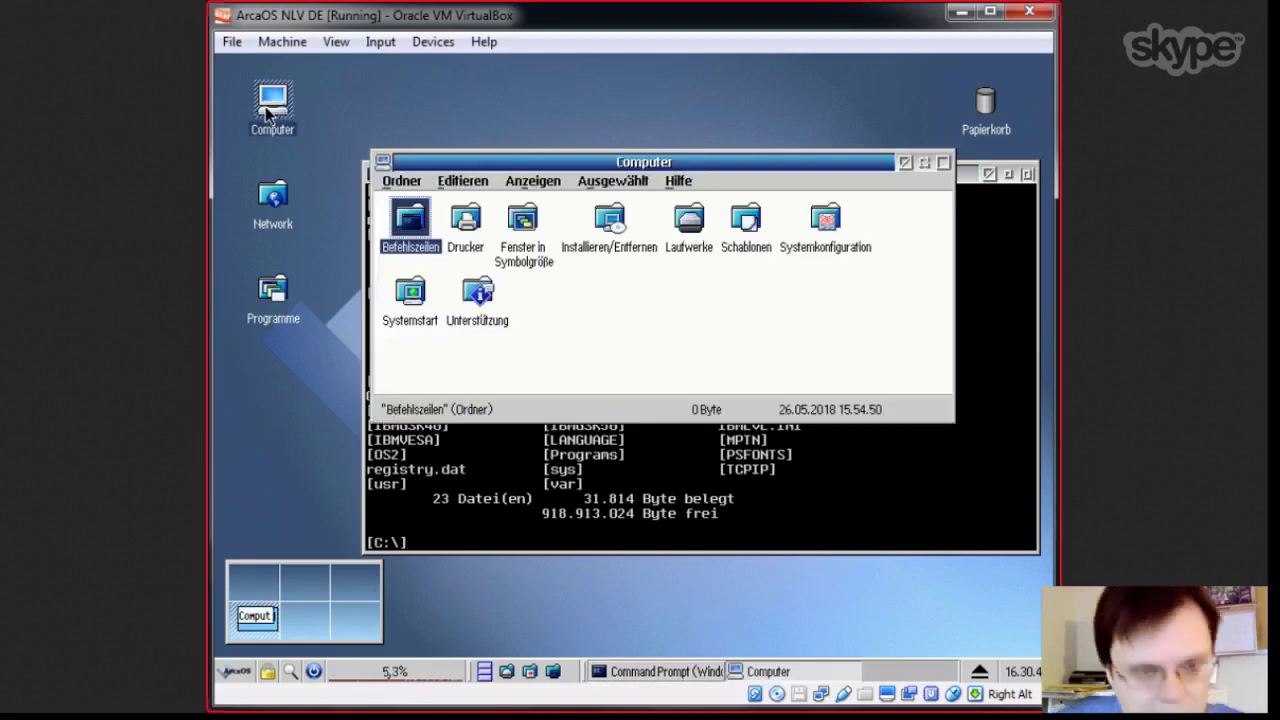
- Open the Befehlszeilen folder from Computer and close it again
key("Down")
key("Up")
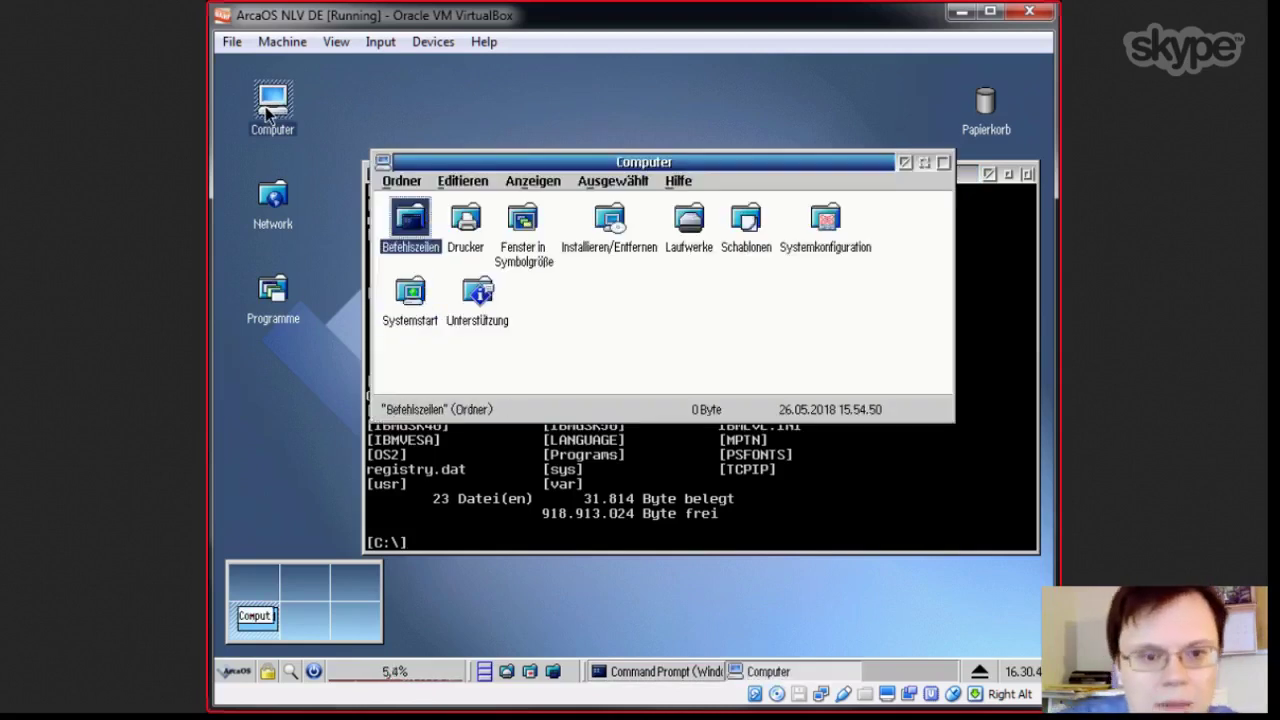
key("Return")
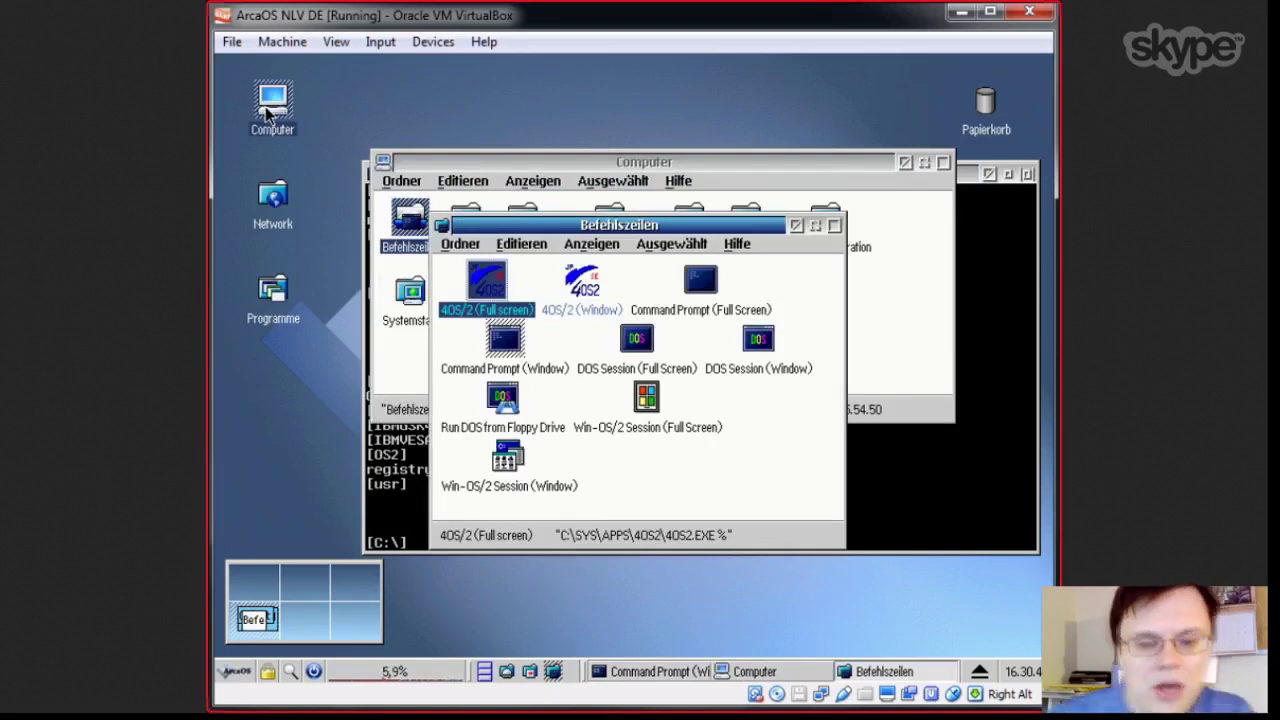
key("alt+F4")
- Open the Systemkonfiguration folder from the Computer folder using the keyboard
key("F10")
key("Right")
key("Right")
key("Right")
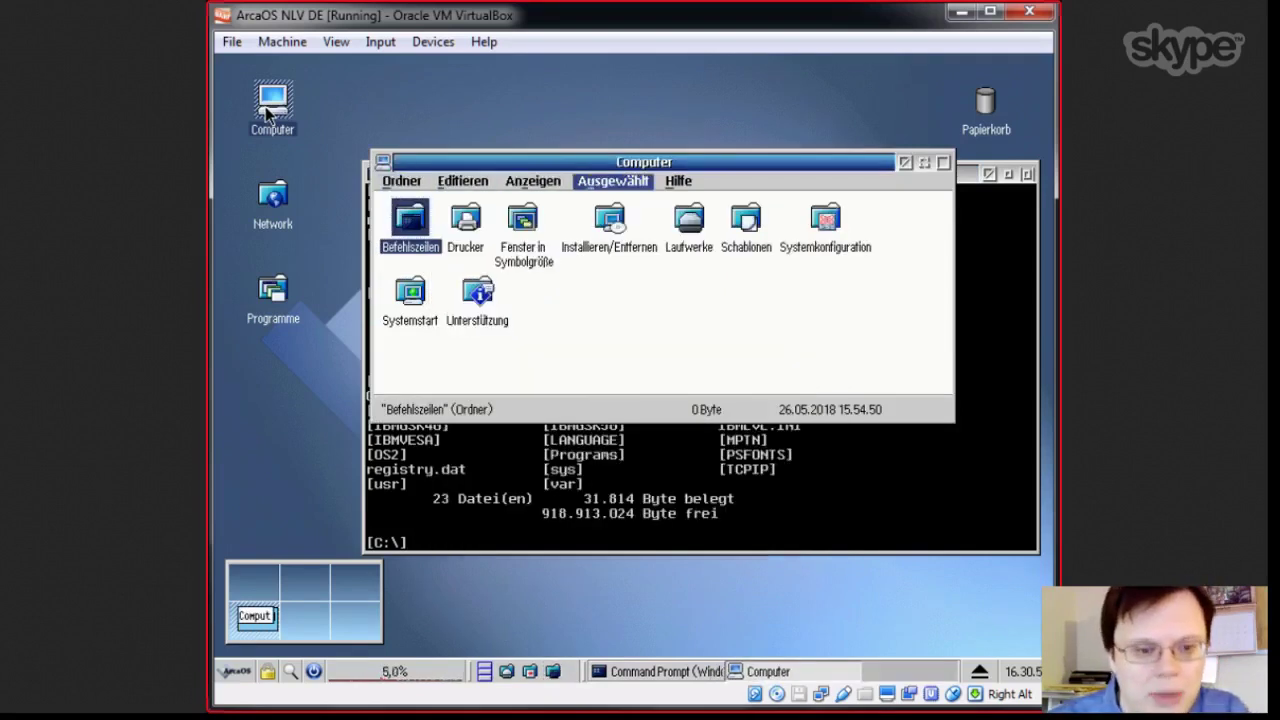
key("Escape")
- Select Workplace Shell in Systemkonfiguration and open its settings notebook
key("Right")
key("Right")
key("Right")
key("Right")
key("Right")
key("Right")
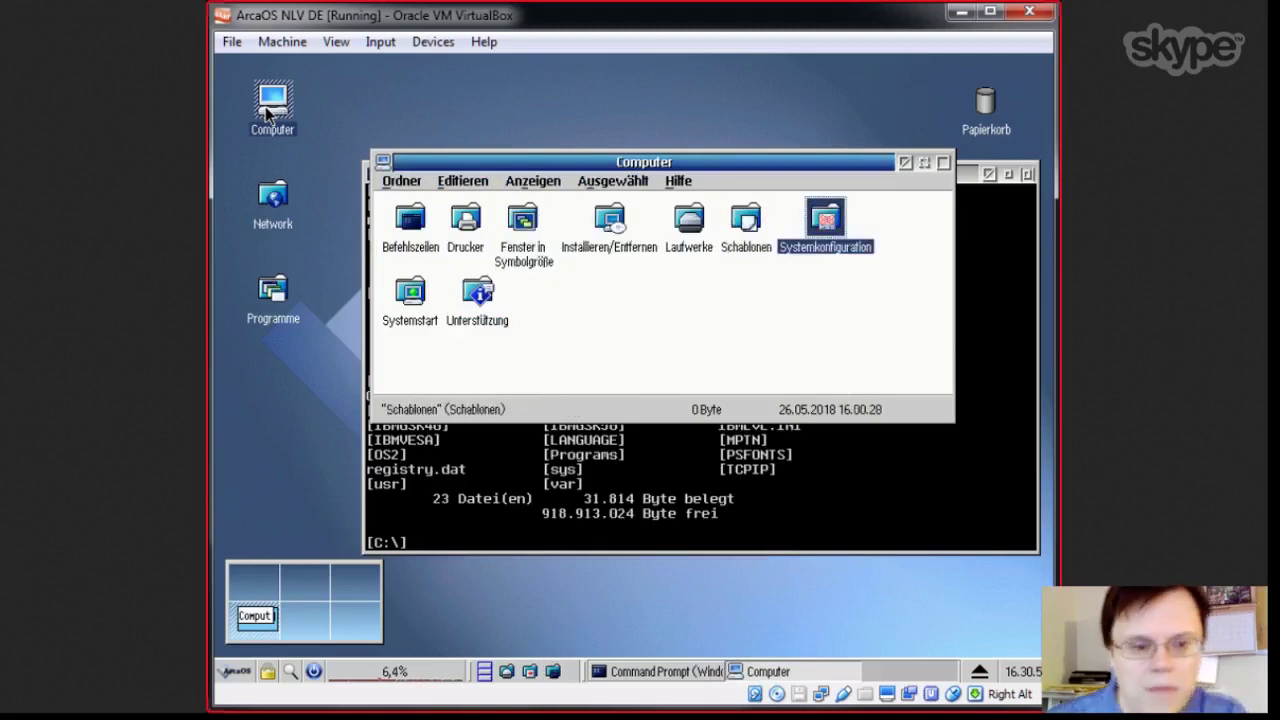
key("Return")
key("Right")
key("Down")
key("Down")
key("Left")
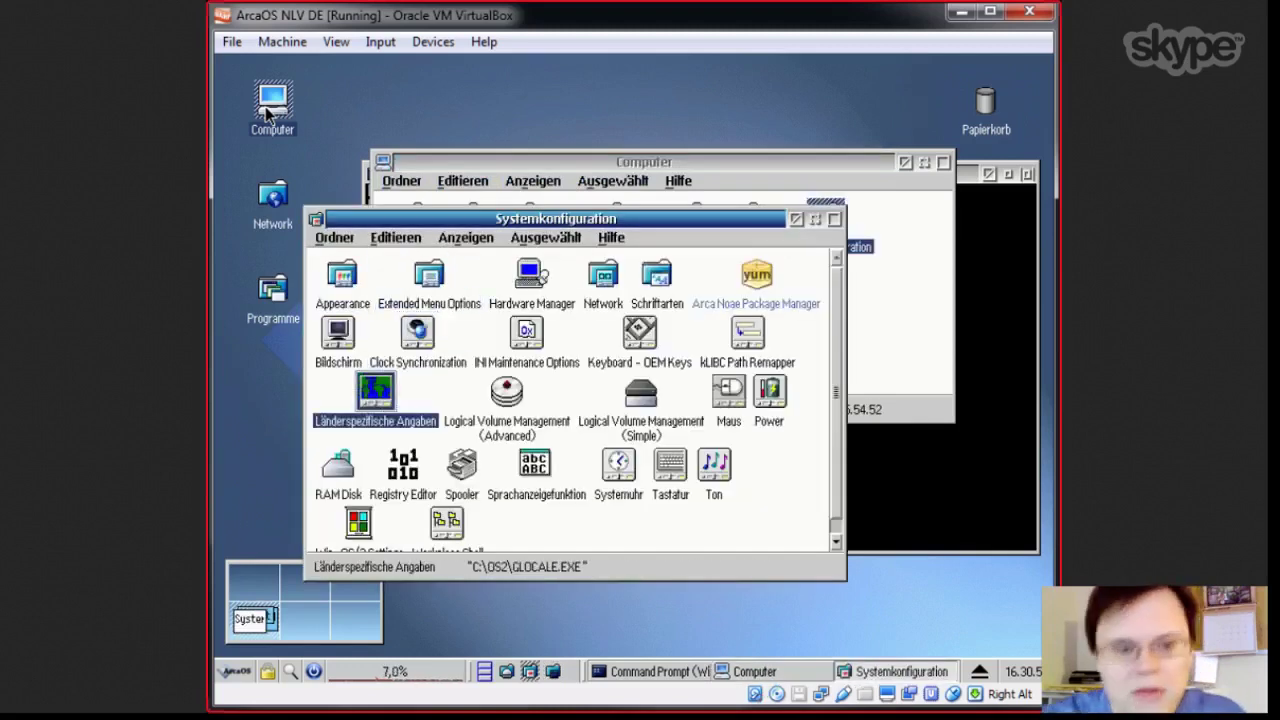
key("Down")
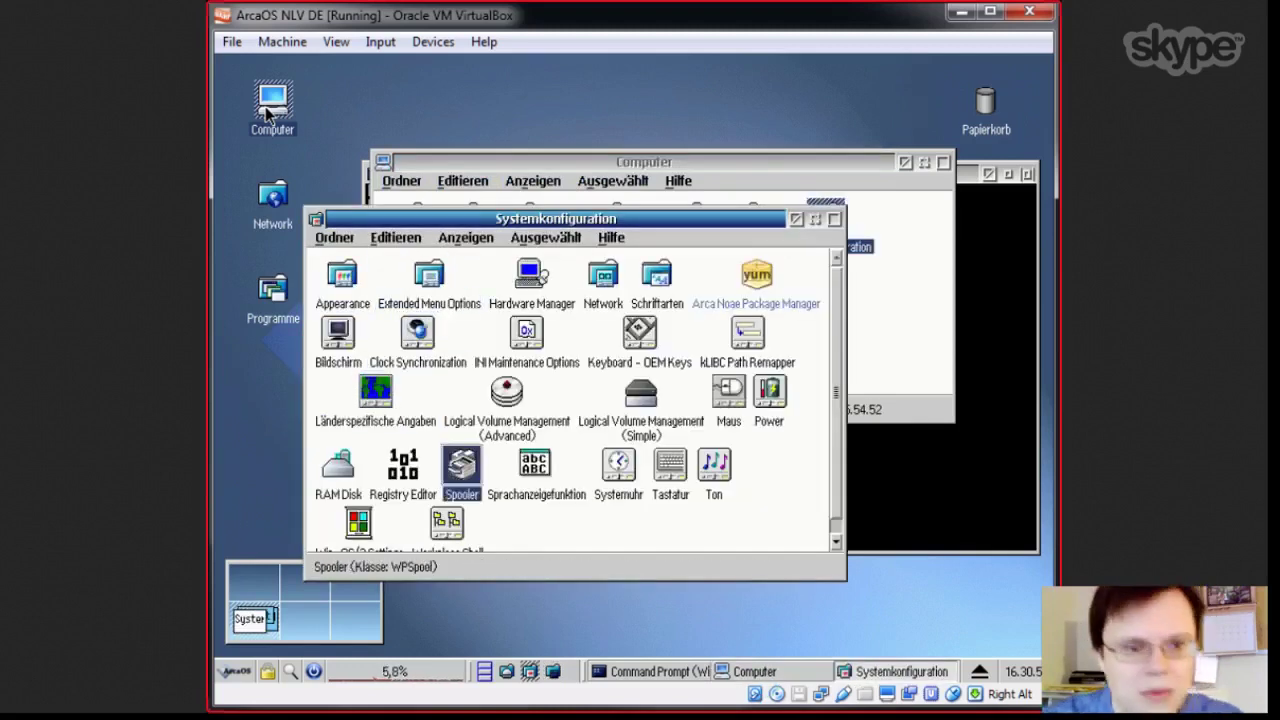
key("Down")
key("Return")
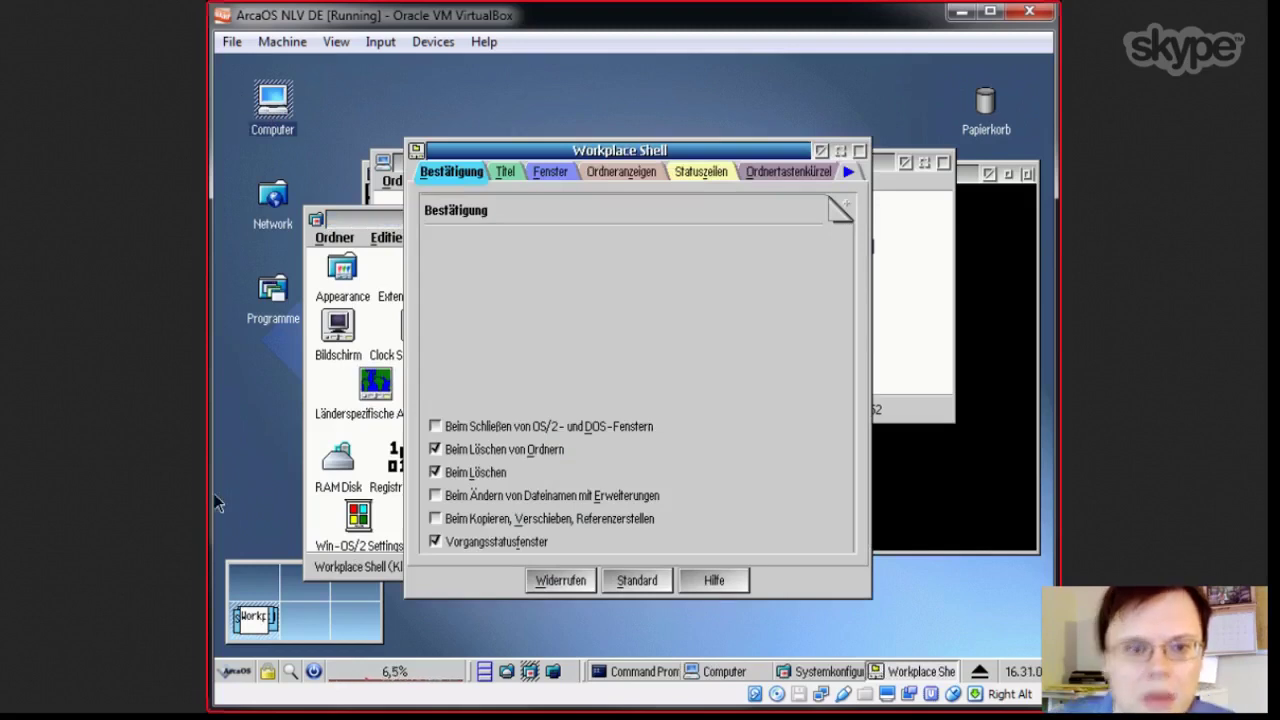
- Browse the Fenster, Titel, Ordneranzeigen and Statuszeilen pages of the Workplace Shell notebook
left_click(572, 178)
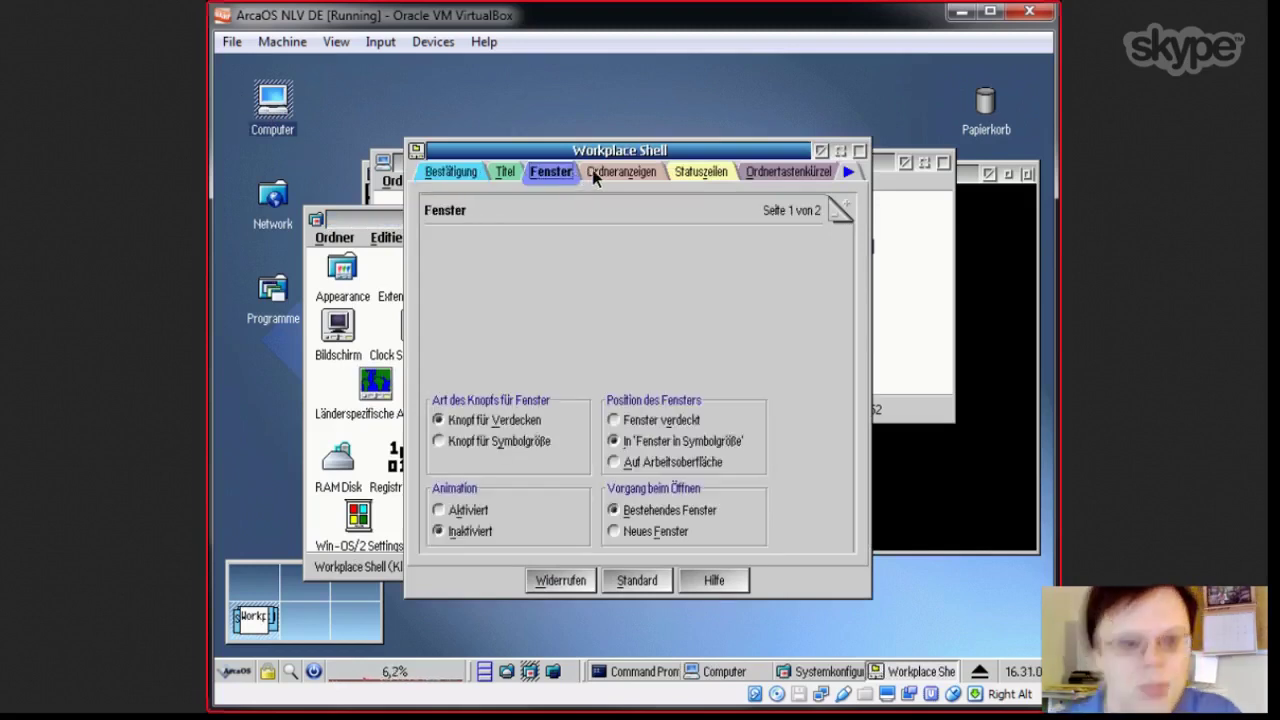
left_click(514, 172)
left_click(620, 174)
left_click(684, 175)
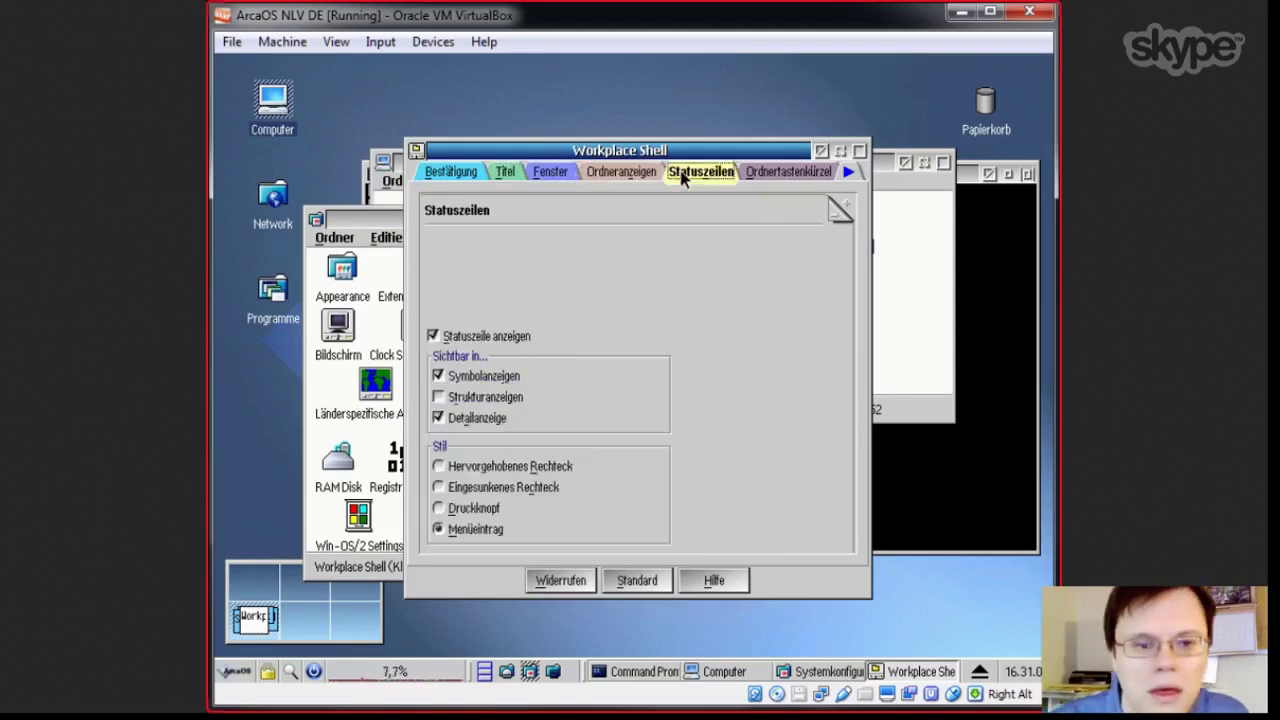
- Open the desktop's settings notebook and view its XShutdown, Bildschirmschoner and Arbeitsoberfläche pages
right_click(683, 128)
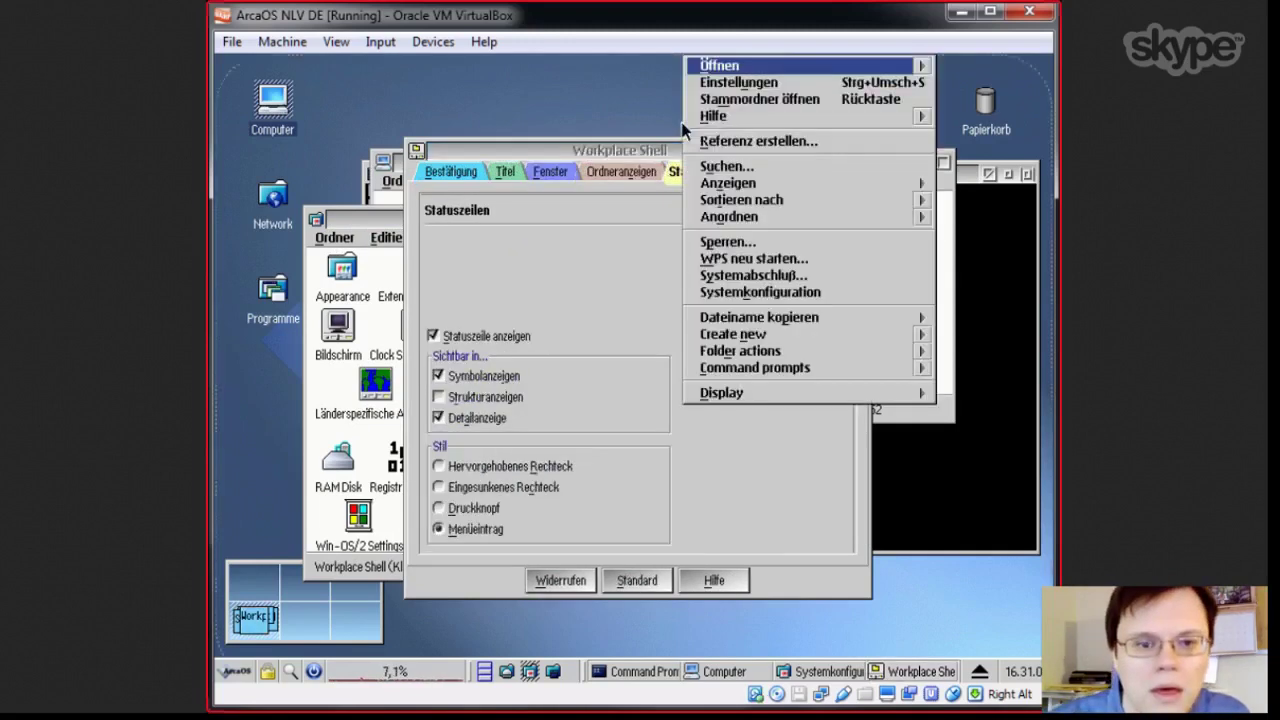
left_click(714, 84)
left_click(580, 149)
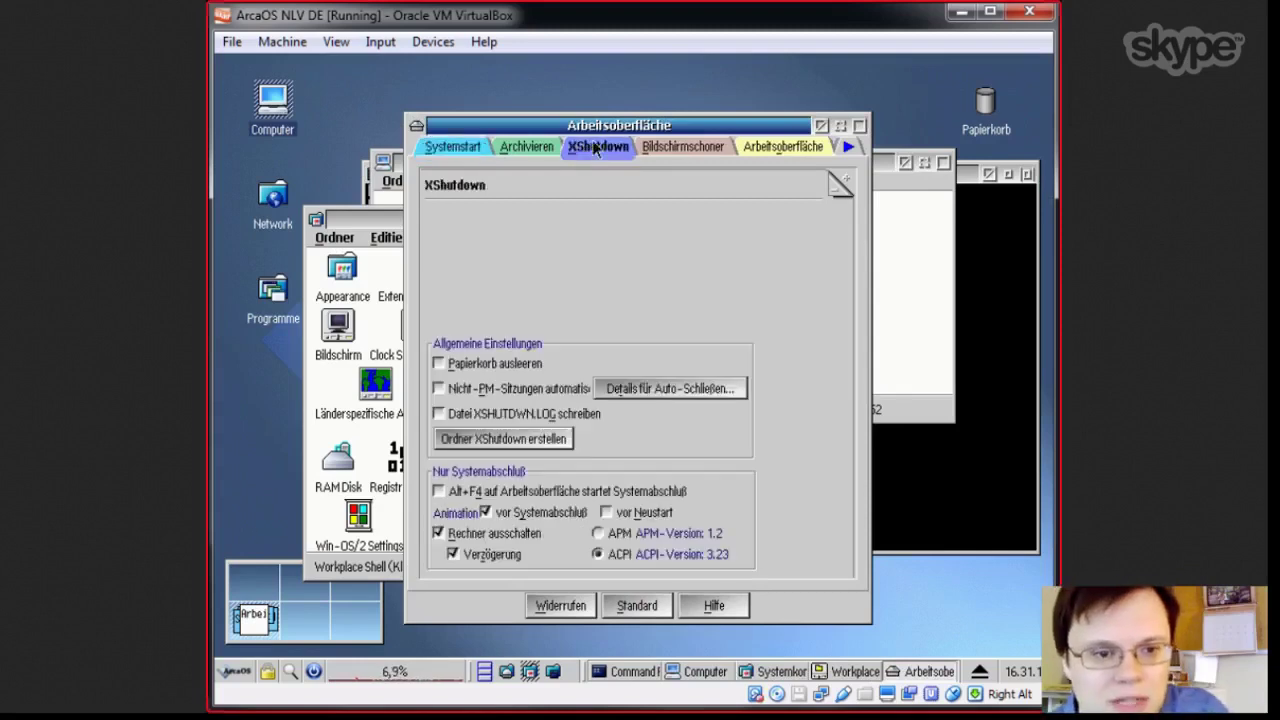
left_click(686, 147)
left_click(757, 148)
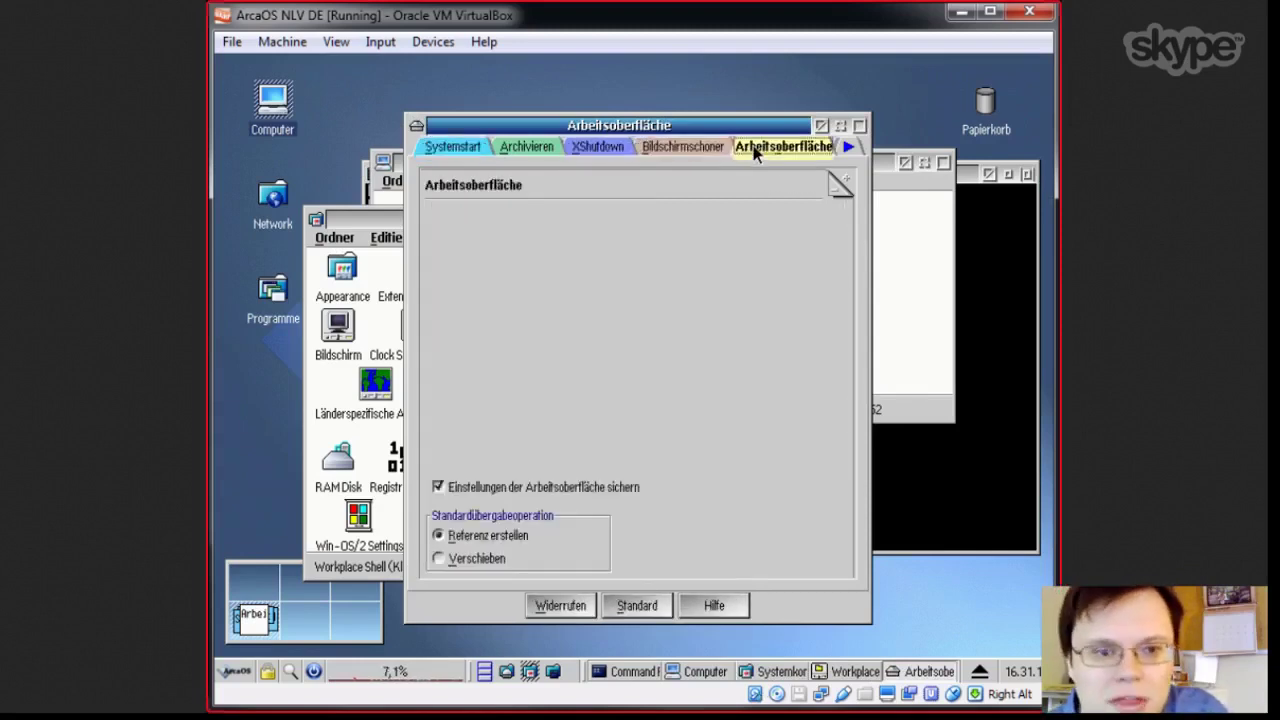
left_click(726, 148)
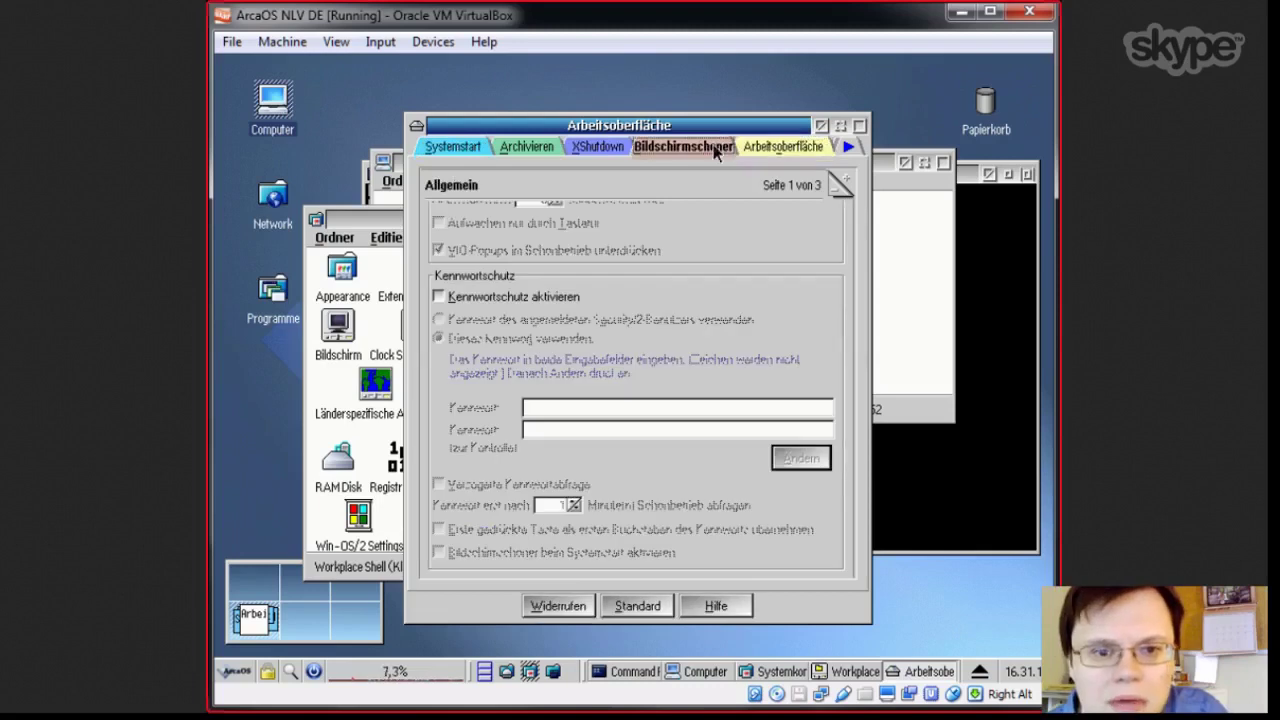
- View the XShutdown, Archivieren, Systemstart and Dynamic Icon pages, then close the notebook
left_click(621, 149)
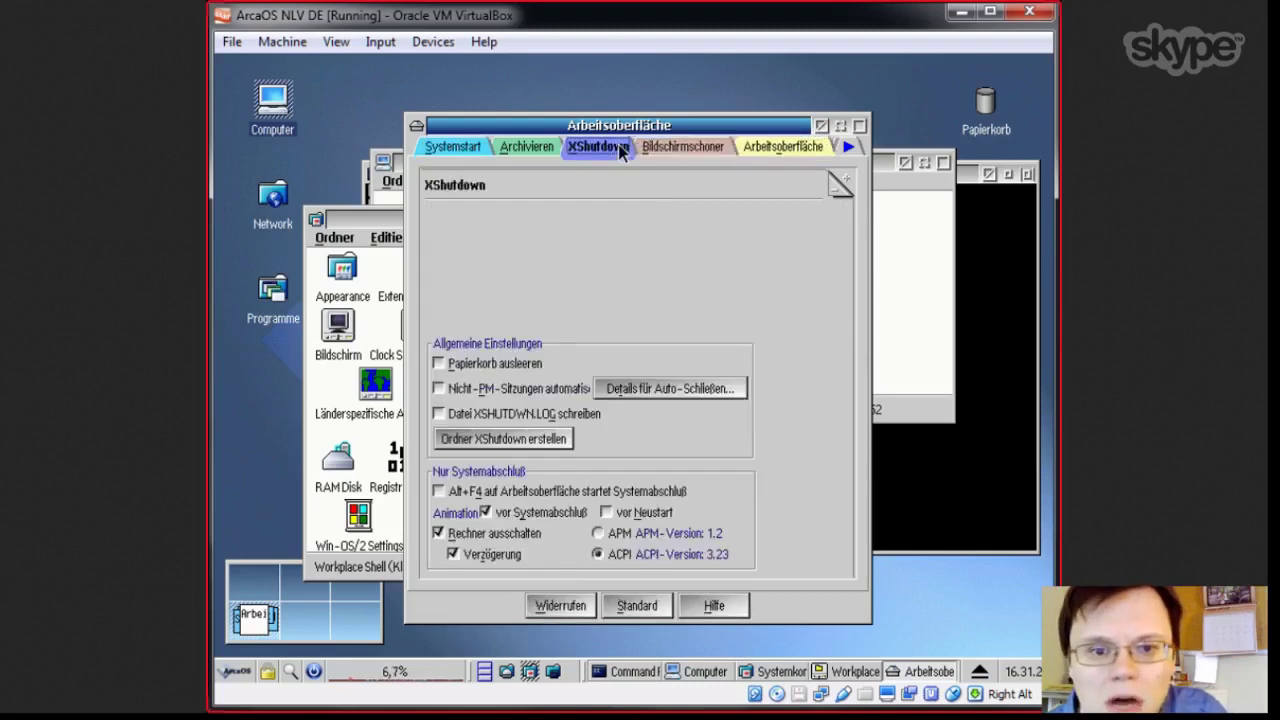
left_click(523, 148)
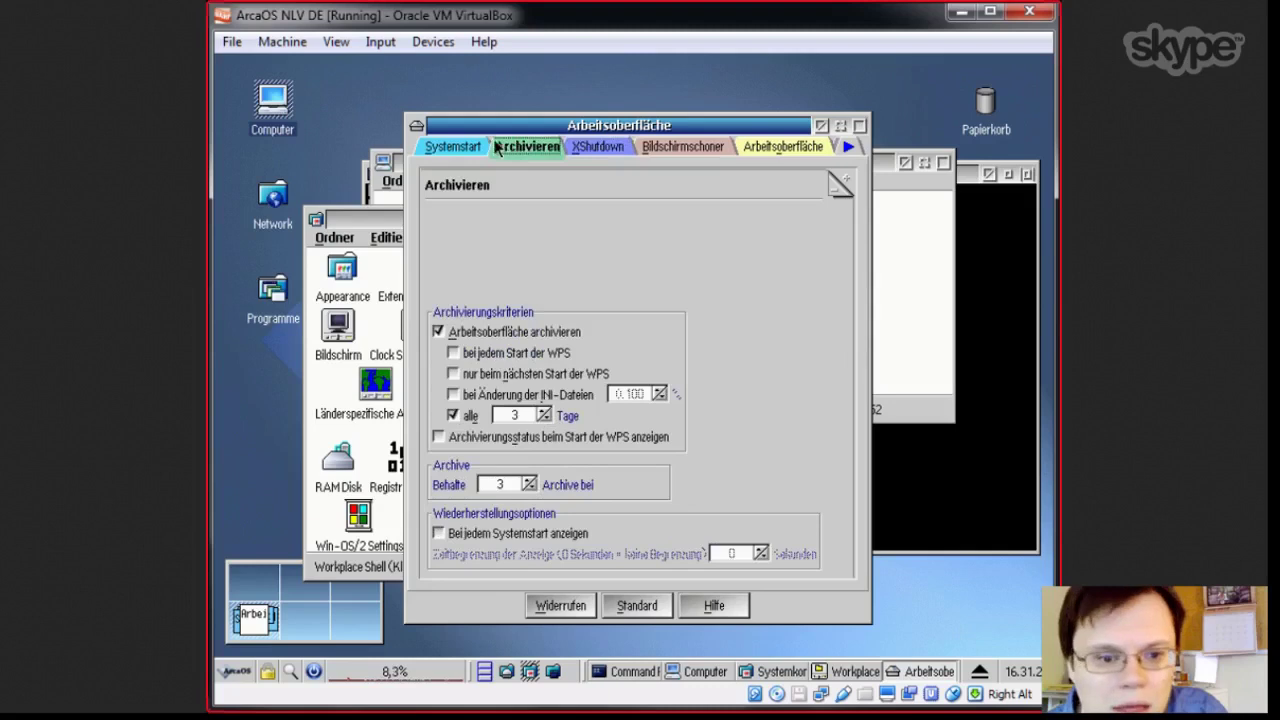
left_click(486, 148)
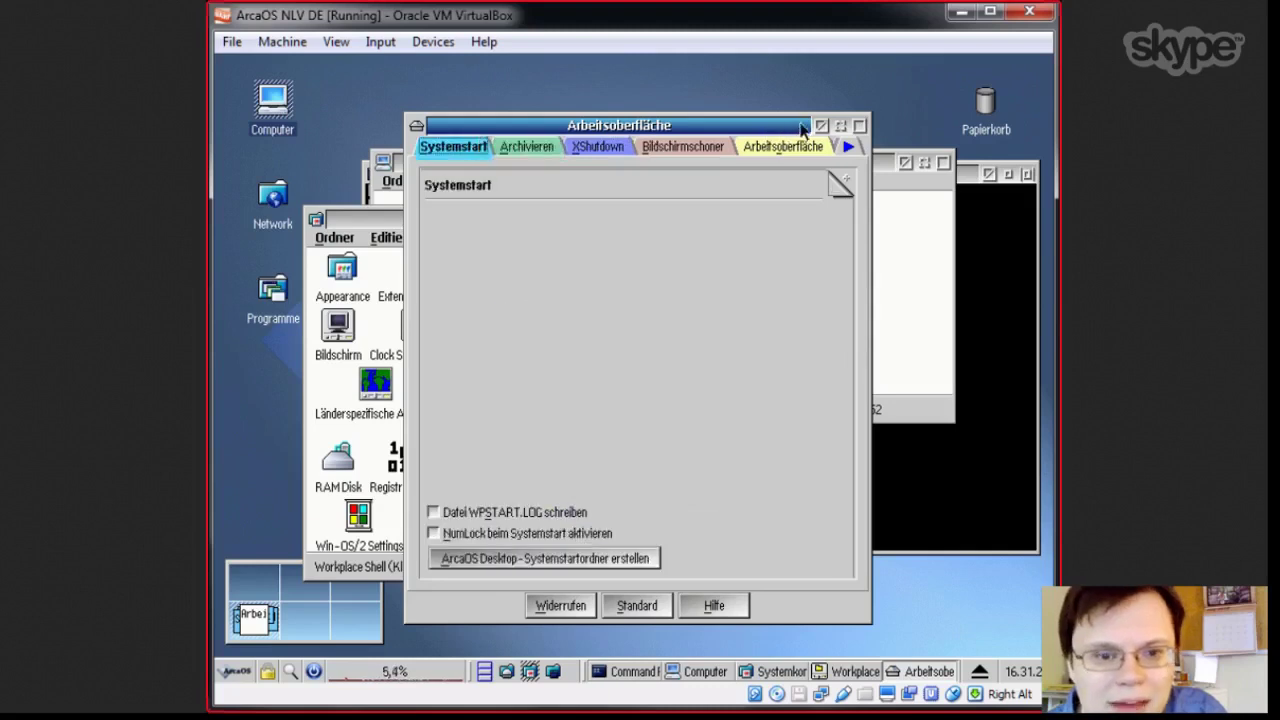
right_click(814, 146)
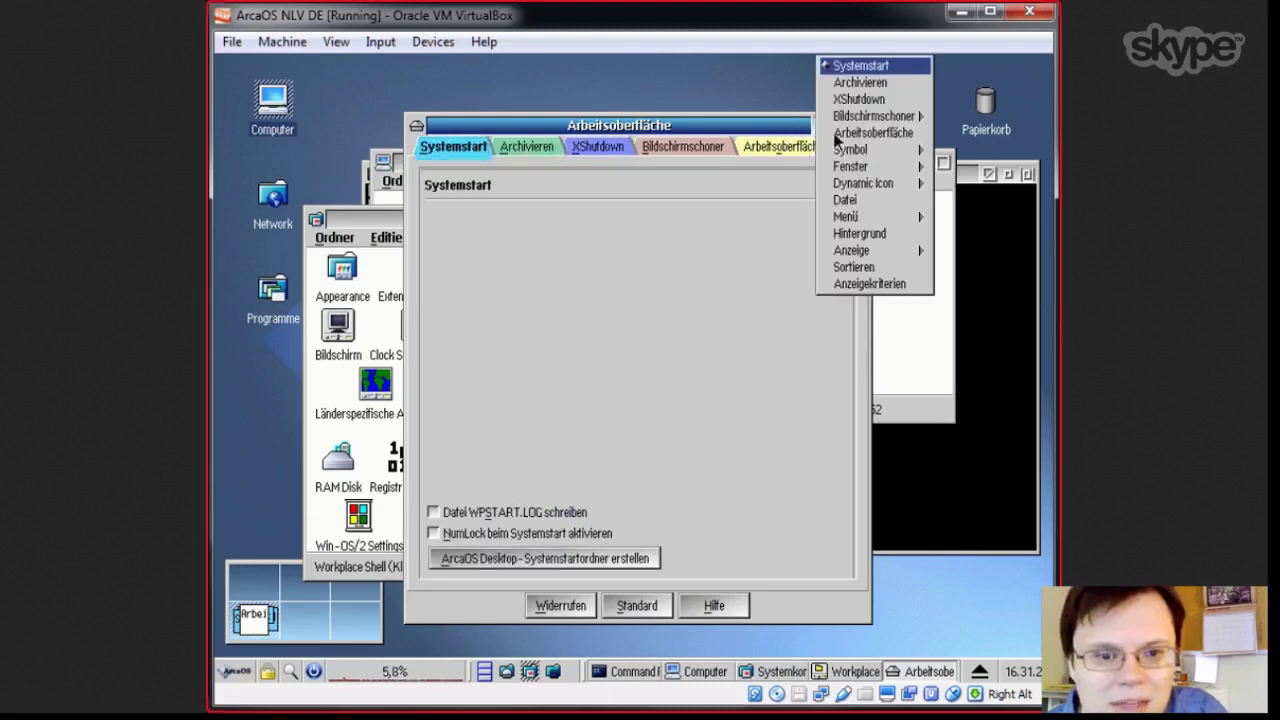
left_click(880, 184)
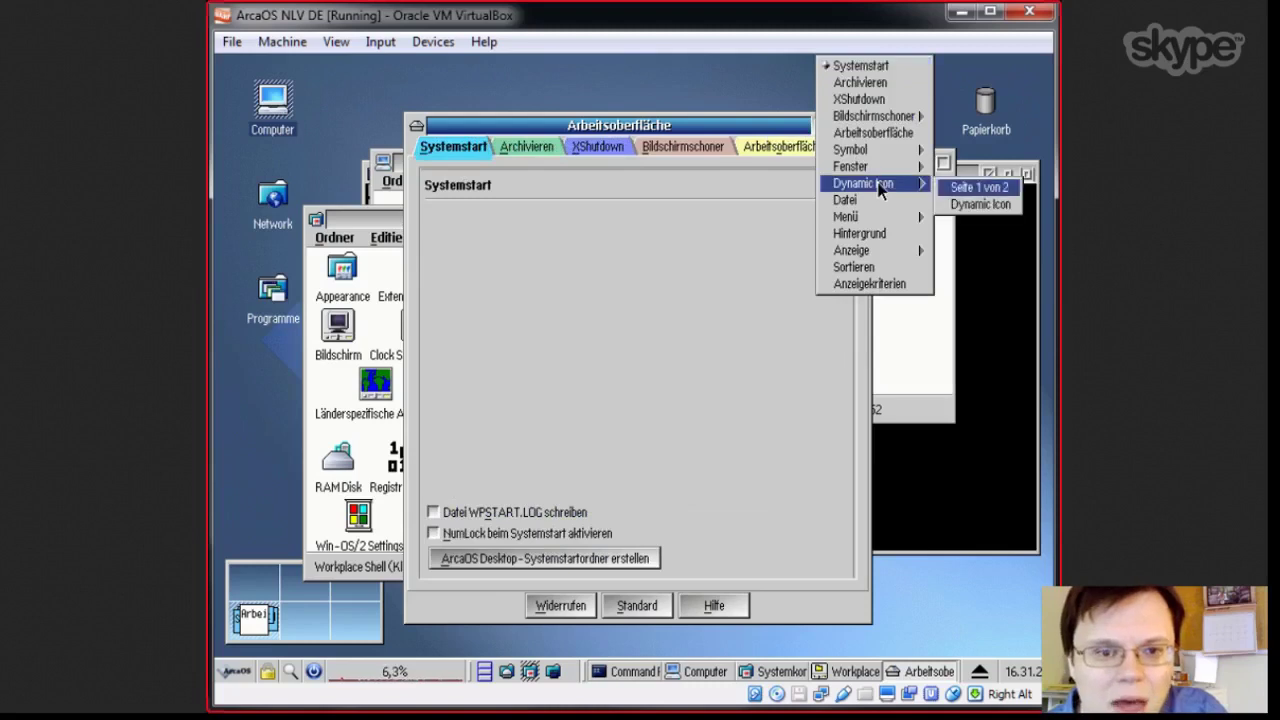
left_click(1005, 188)
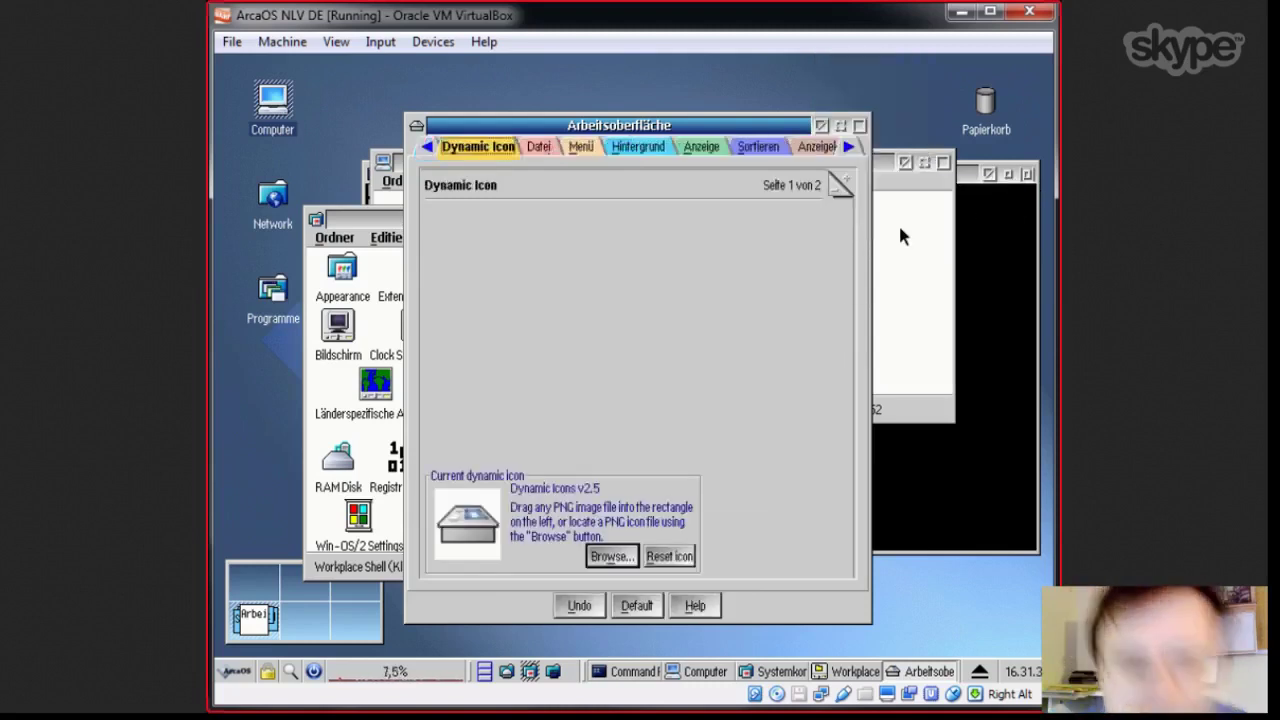
key("alt+F4")
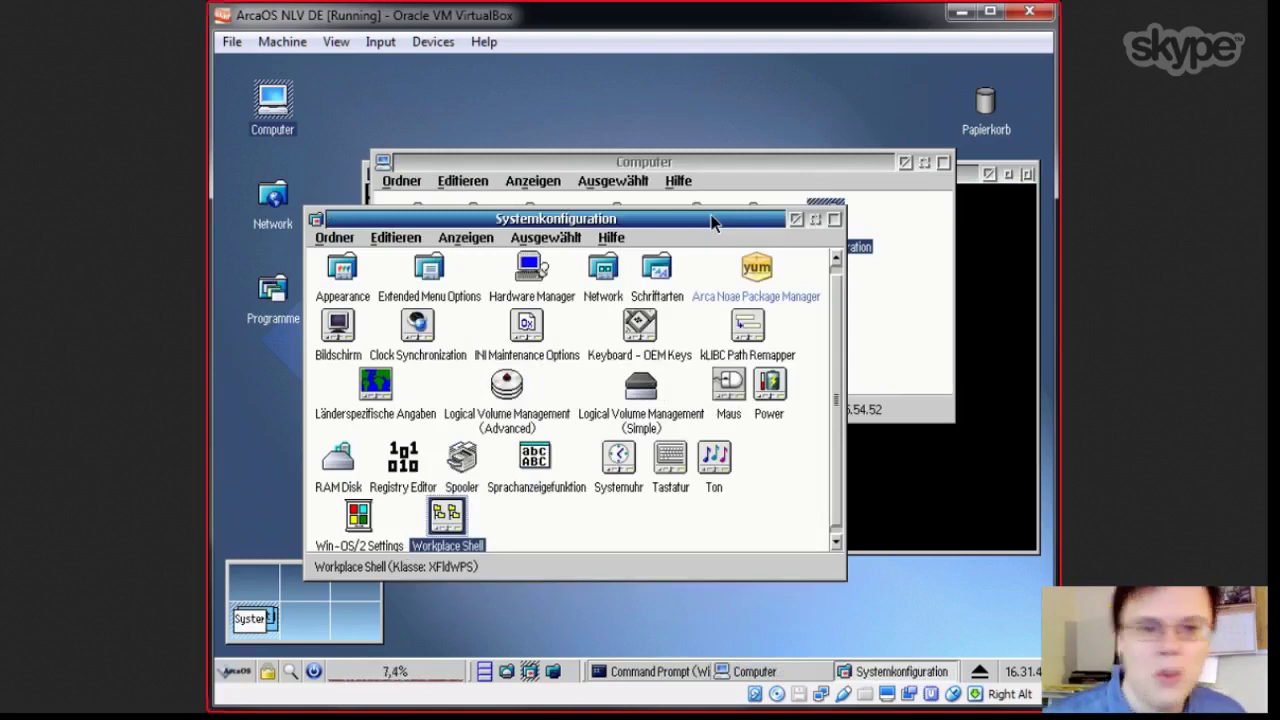
- Close the Systemkonfiguration and Computer folder windows
key("alt+F4")
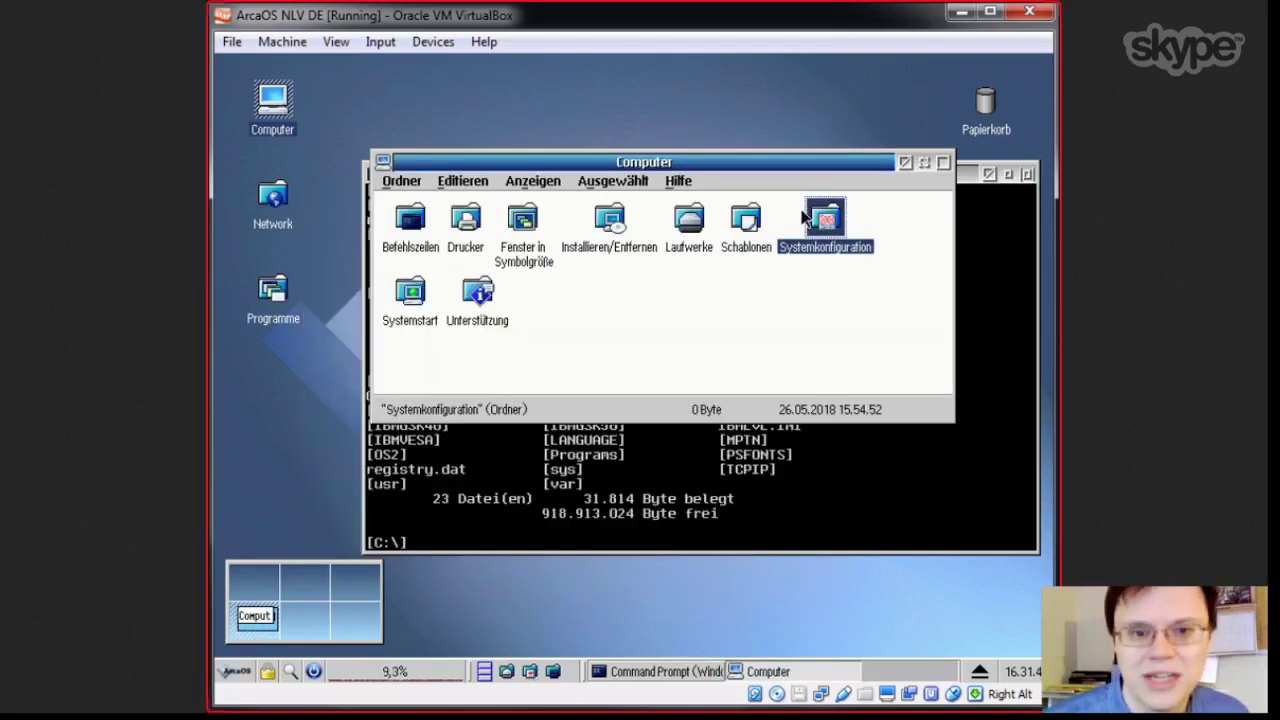
left_click(908, 164)
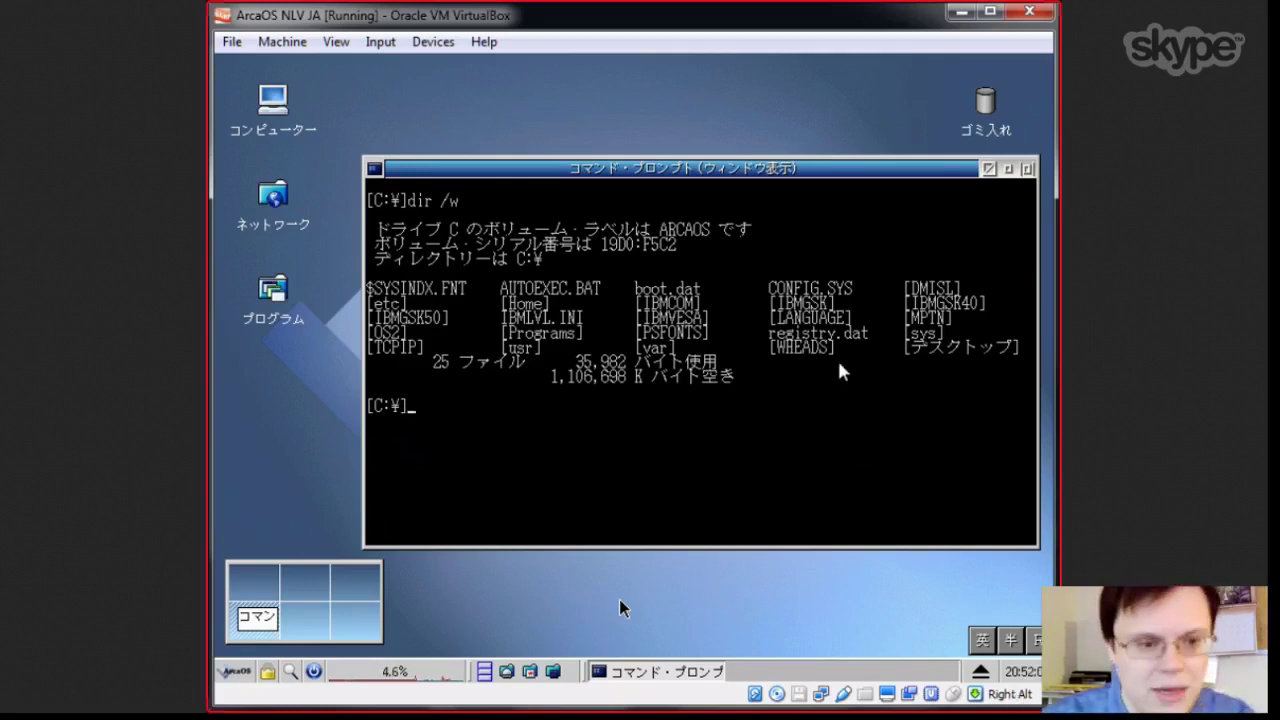
- Run dir for a detailed C: listing, then open and dismiss the system settings taskbar menu
type("dir")
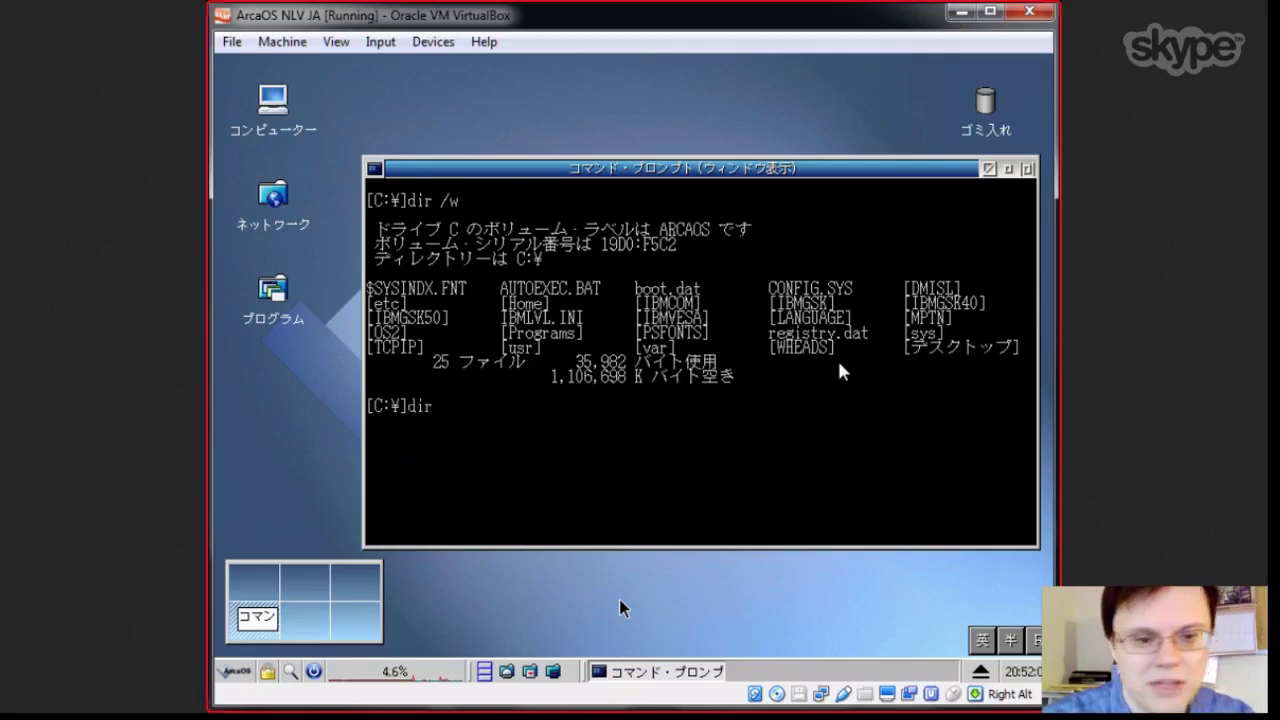
key("Return")
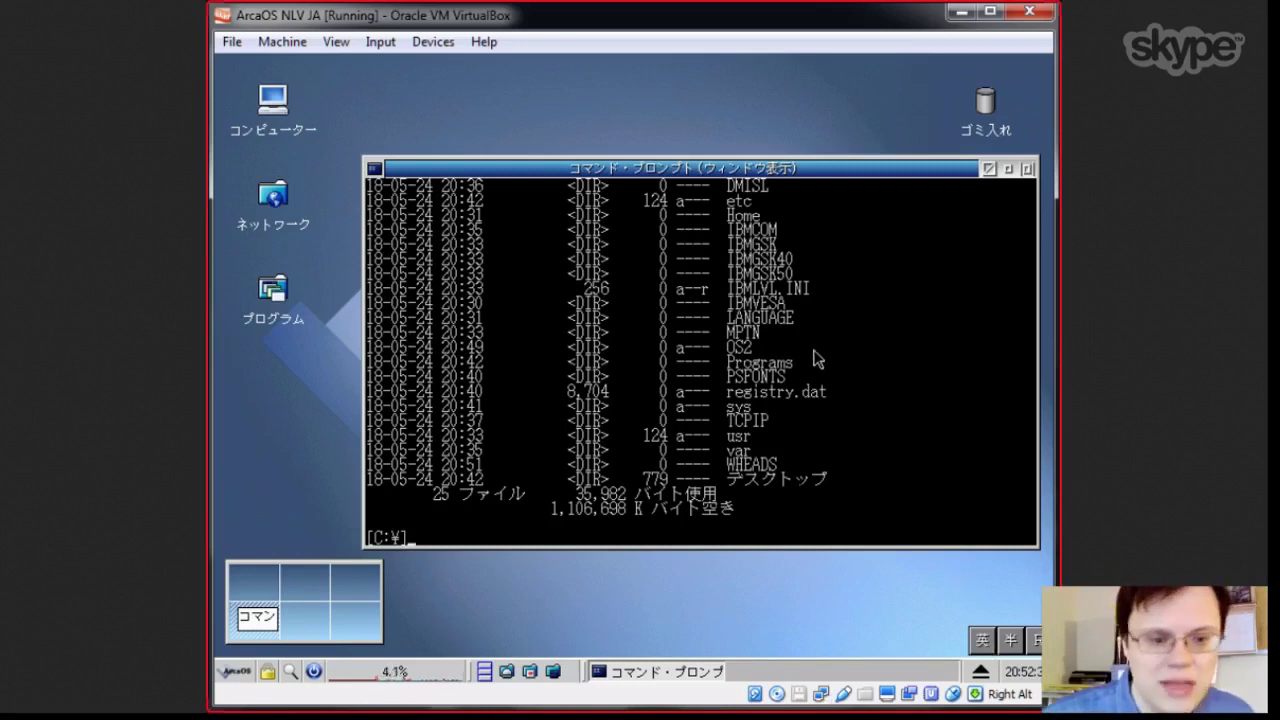
left_click(532, 673)
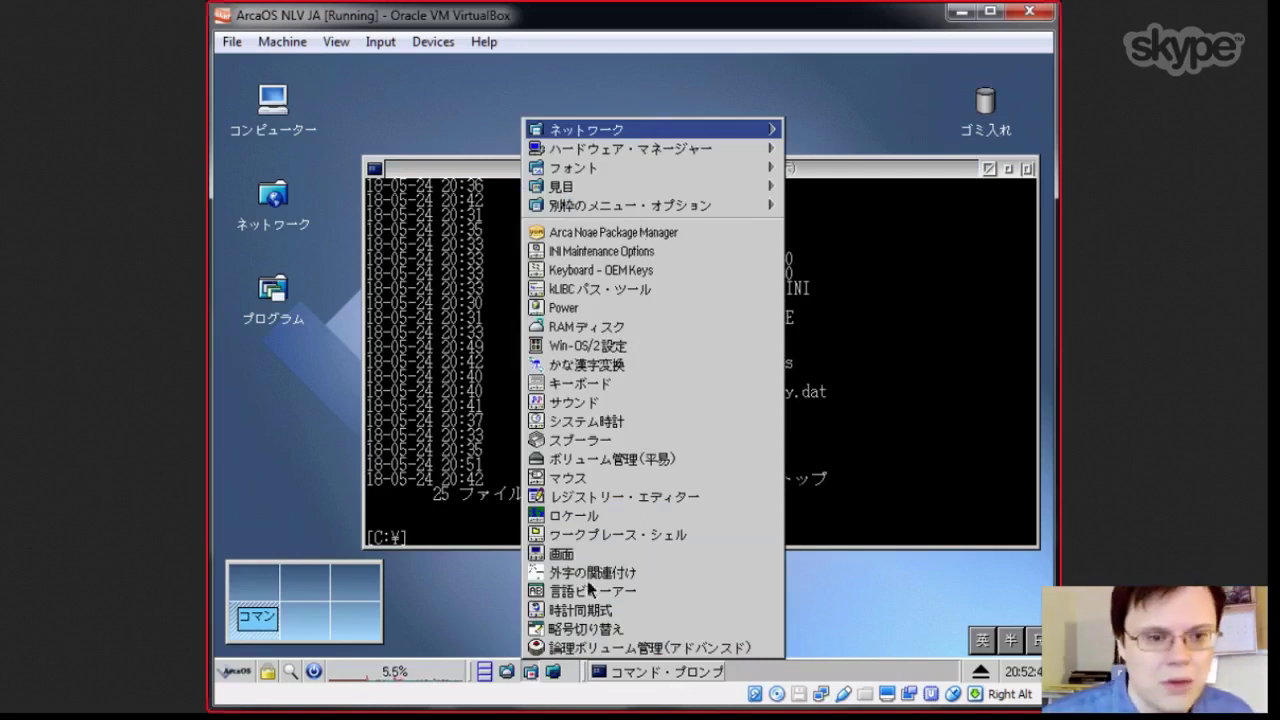
left_click(495, 606)
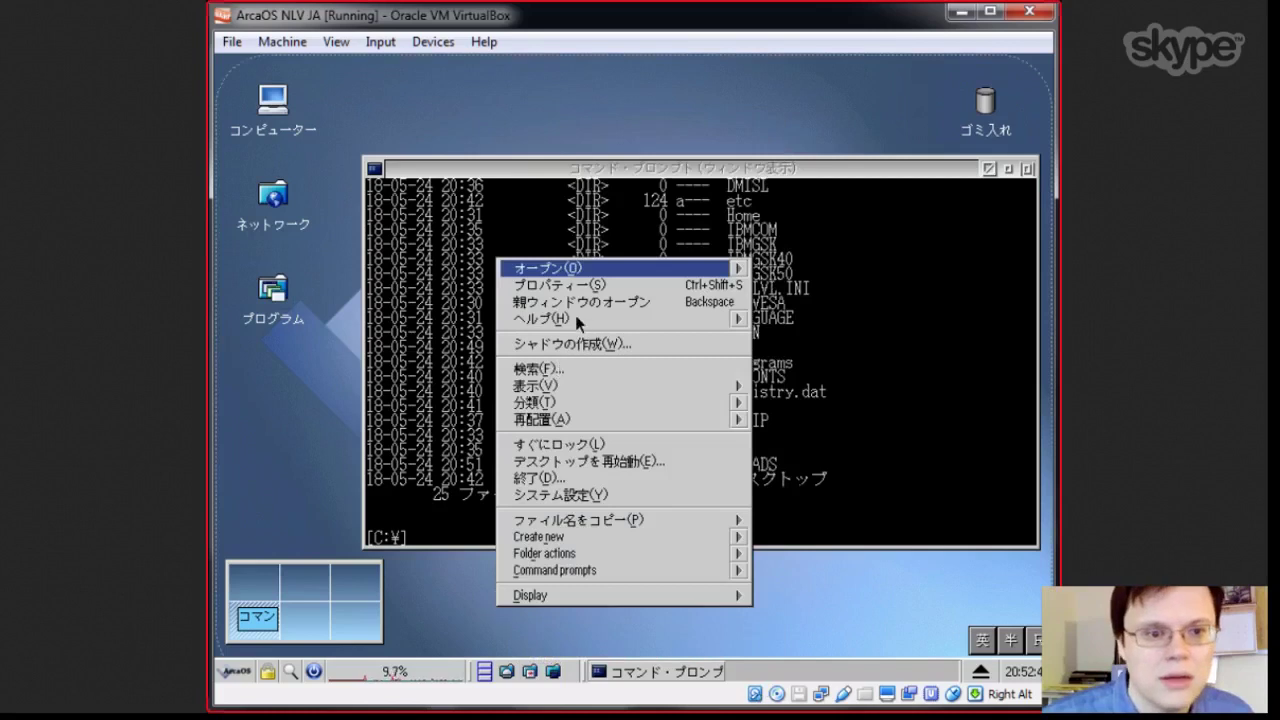
left_click(590, 284)
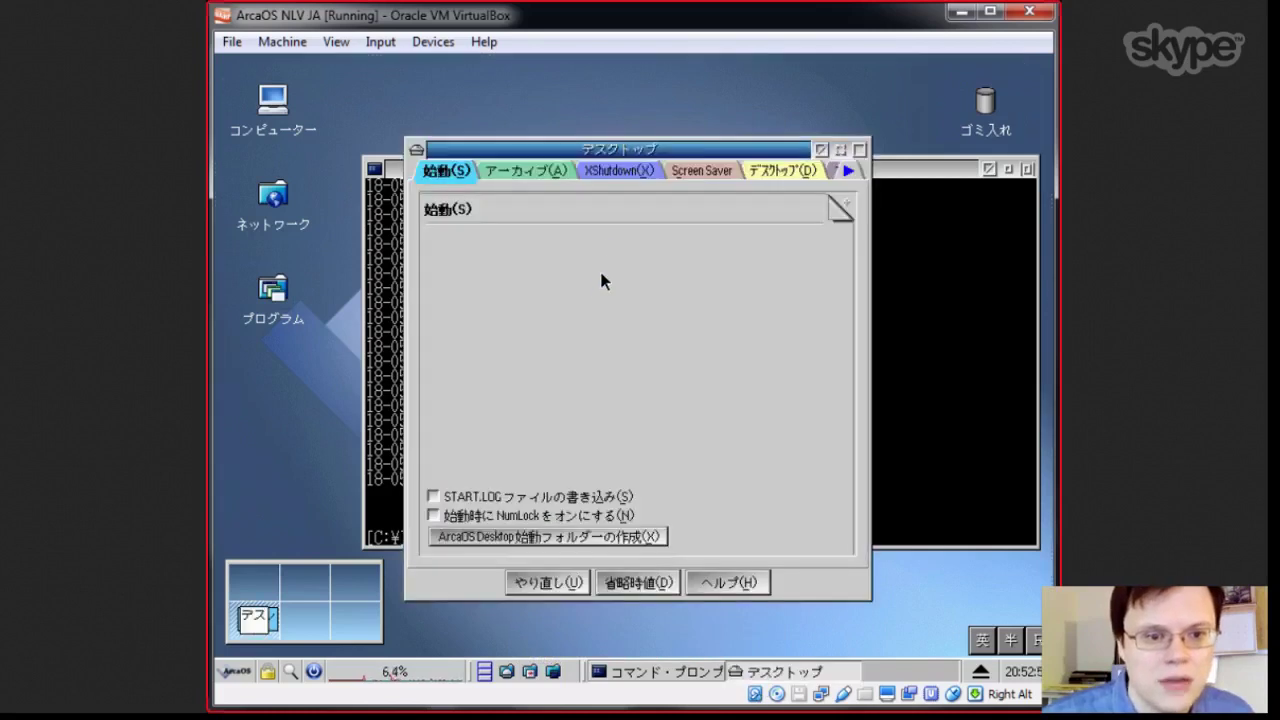
left_click(700, 172)
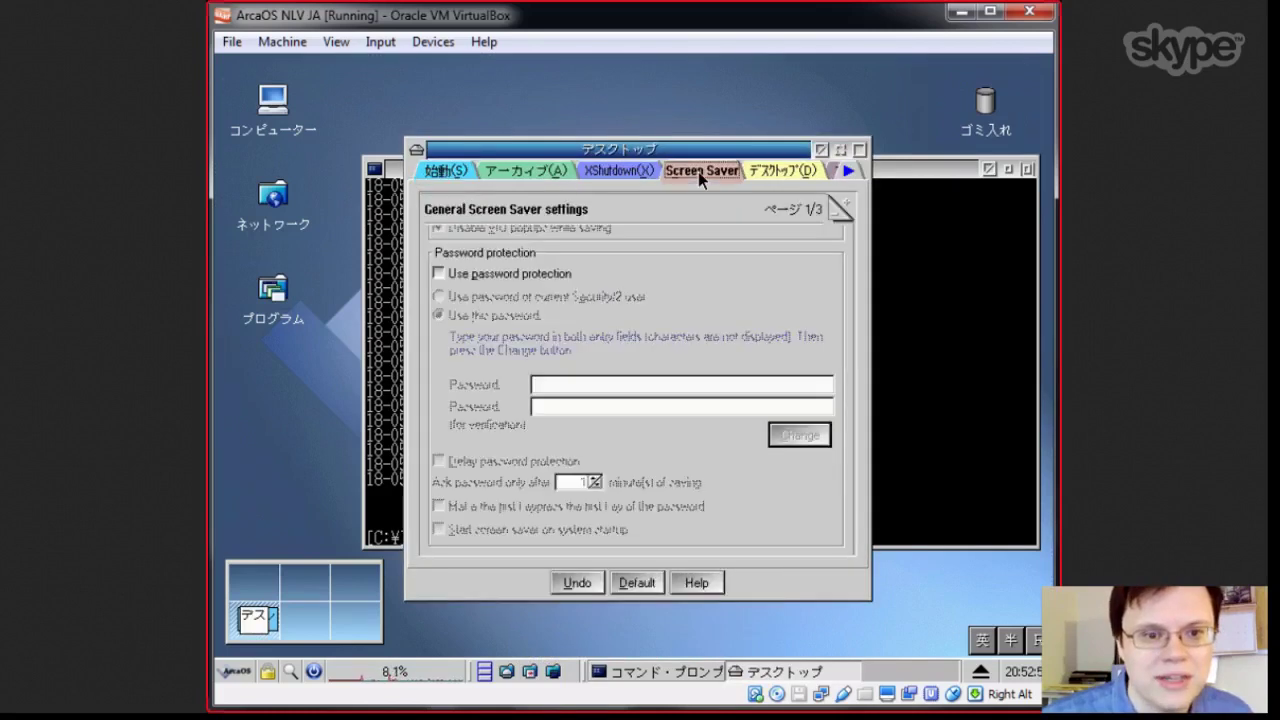
left_click_drag(696, 136, 696, 98)
left_click(846, 167)
left_click(847, 168)
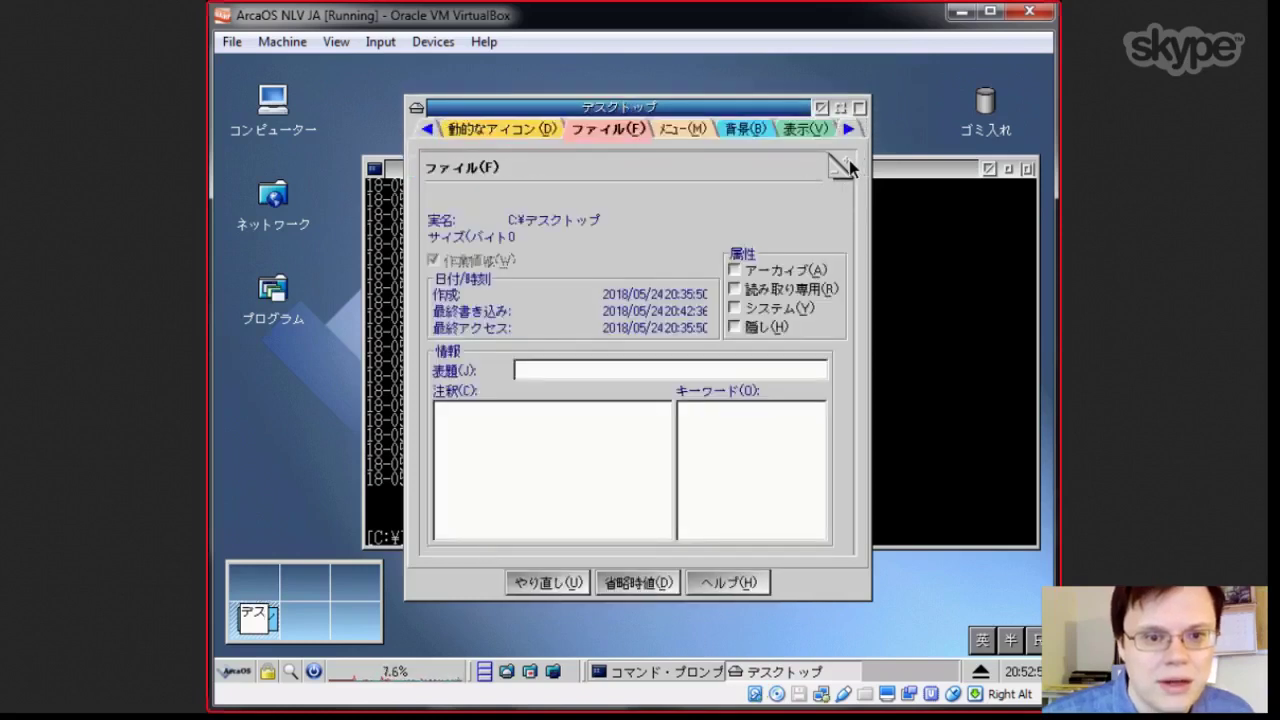
right_click(846, 163)
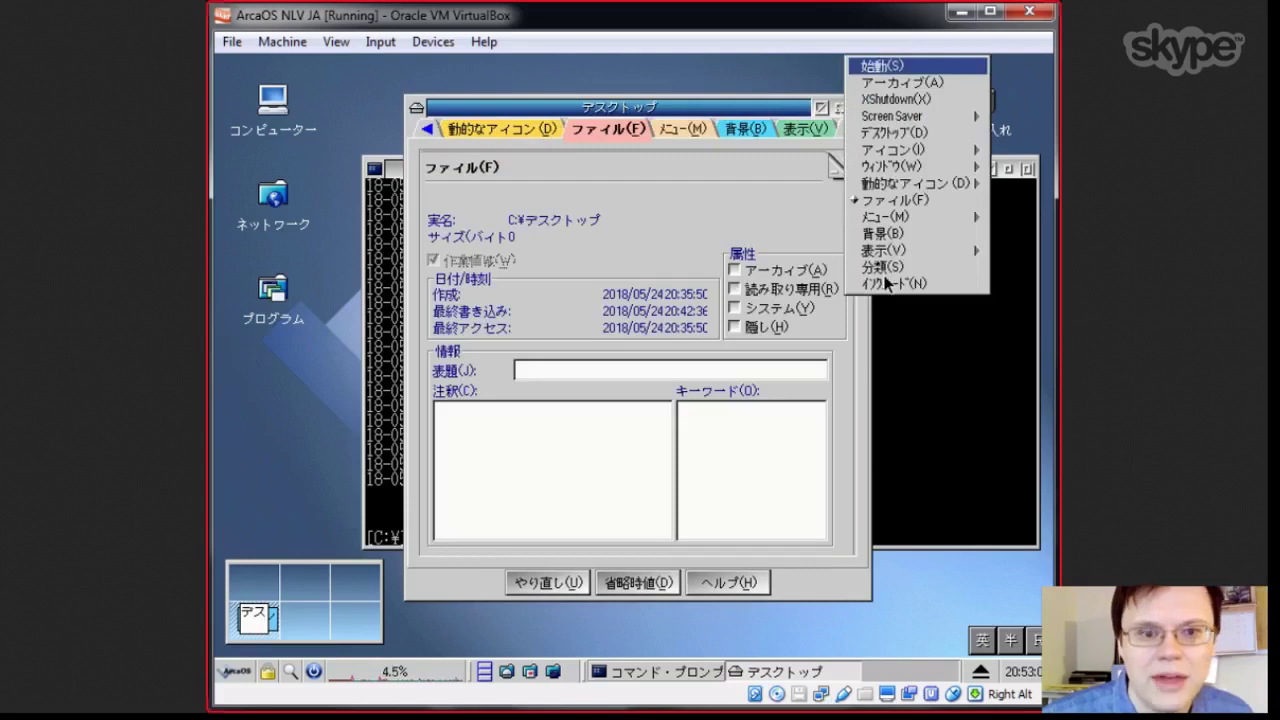
mouse_move(897, 250)
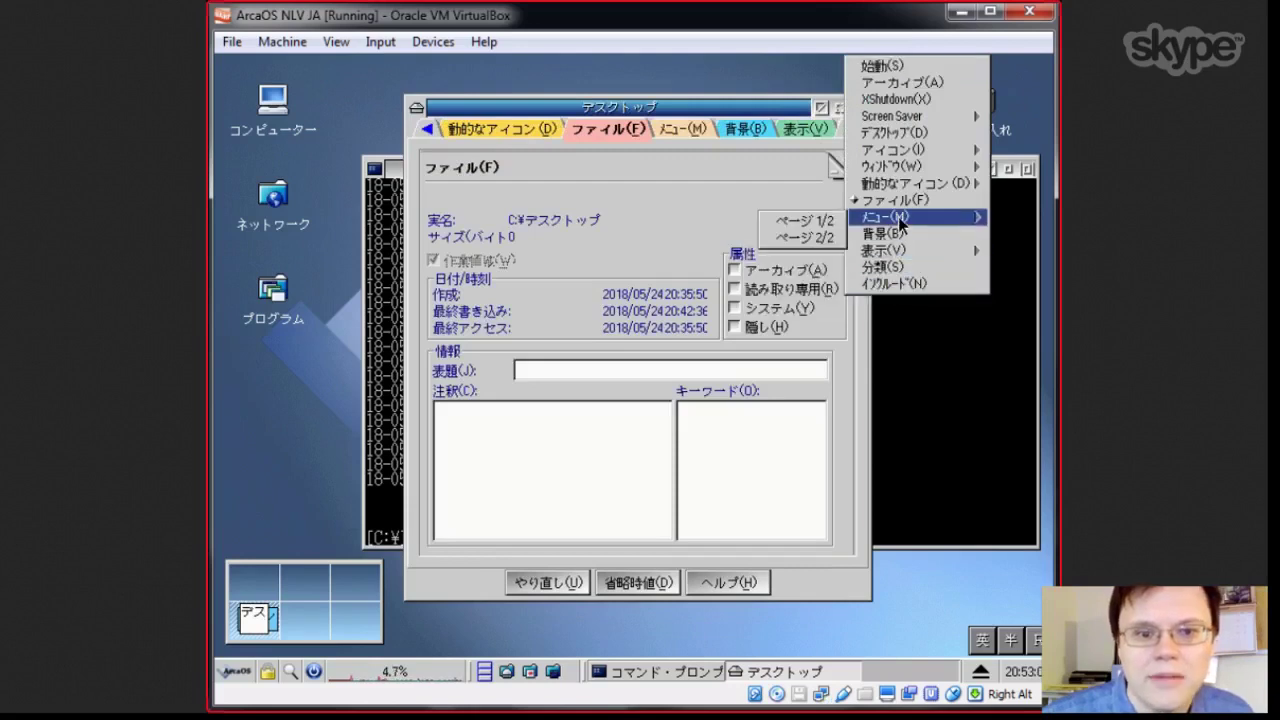
mouse_move(920, 184)
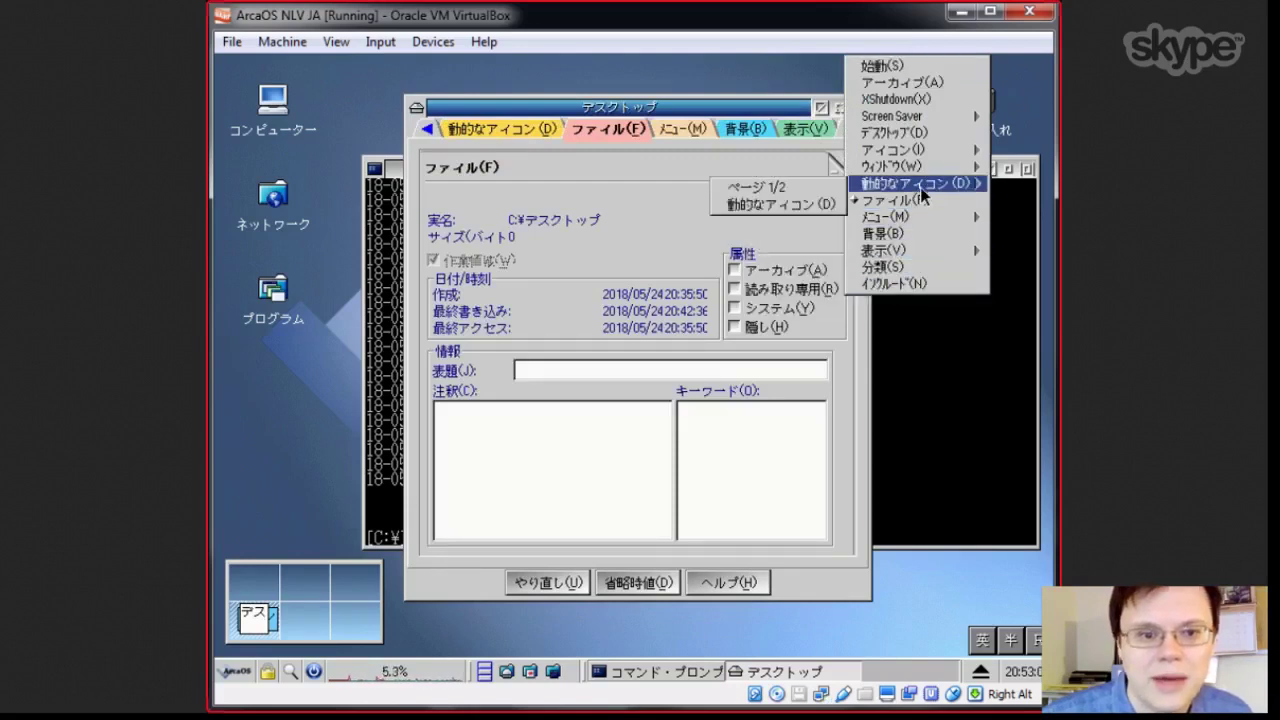
left_click(832, 187)
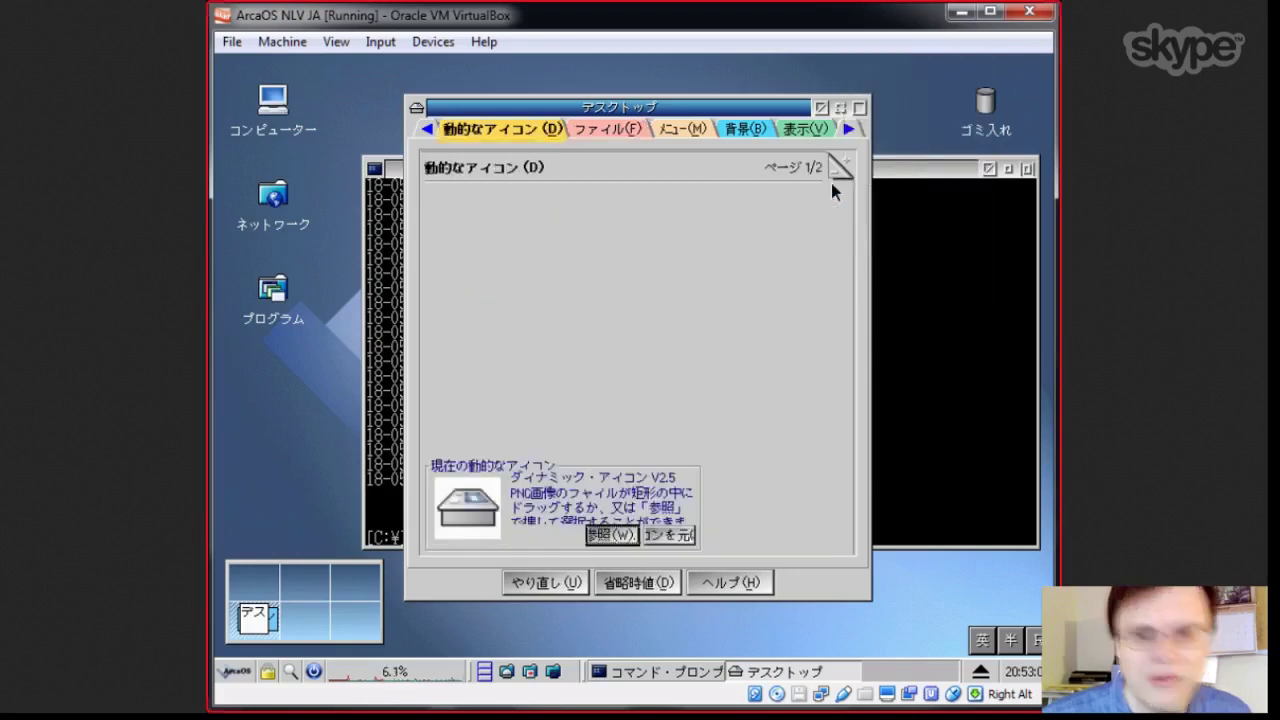
left_click(820, 107)
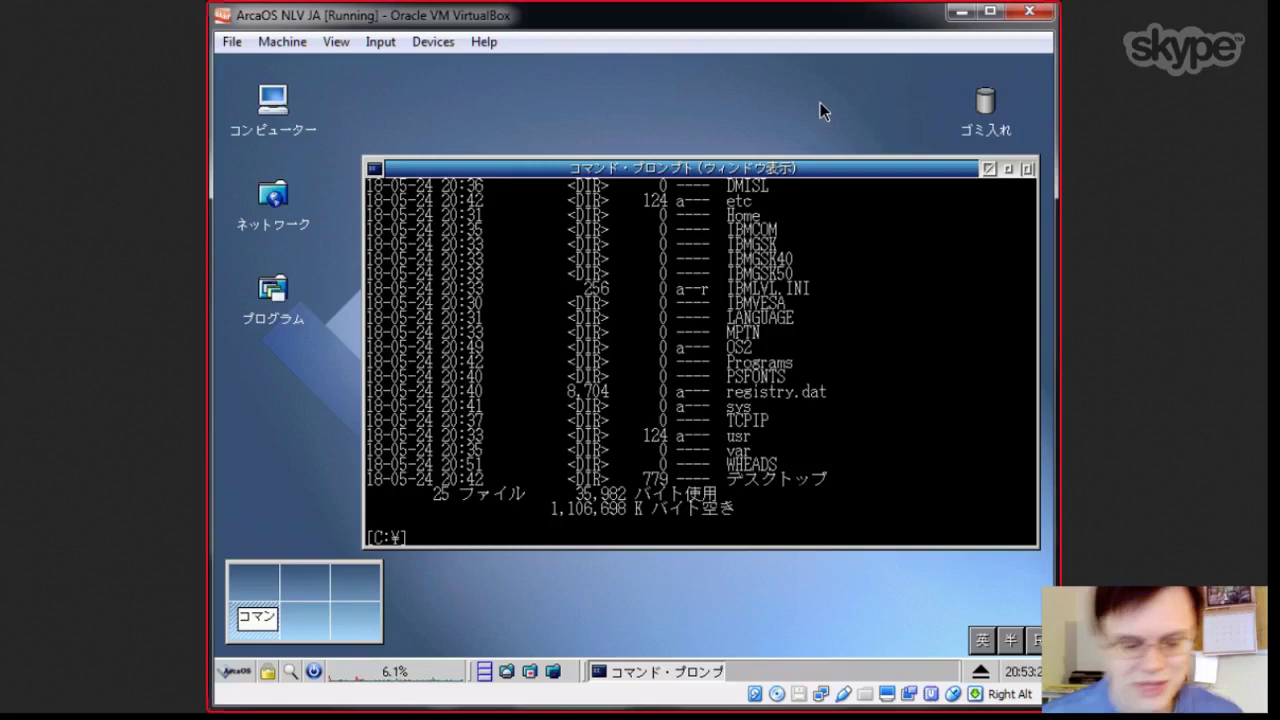
- Pause the Japanese ArcaOS virtual machine with the host-key shortcut
key("alt+p")
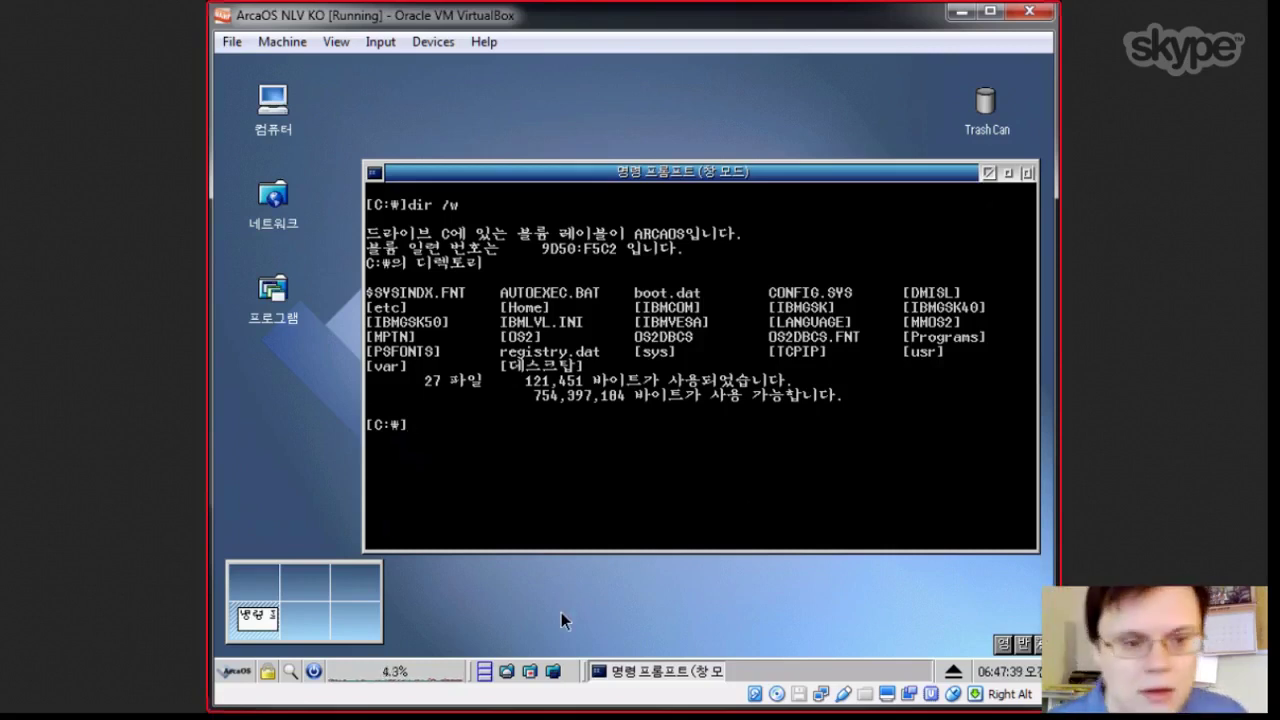
- Run the version command, switch input to Hangul, type 허, and toggle the system menu
type("version")
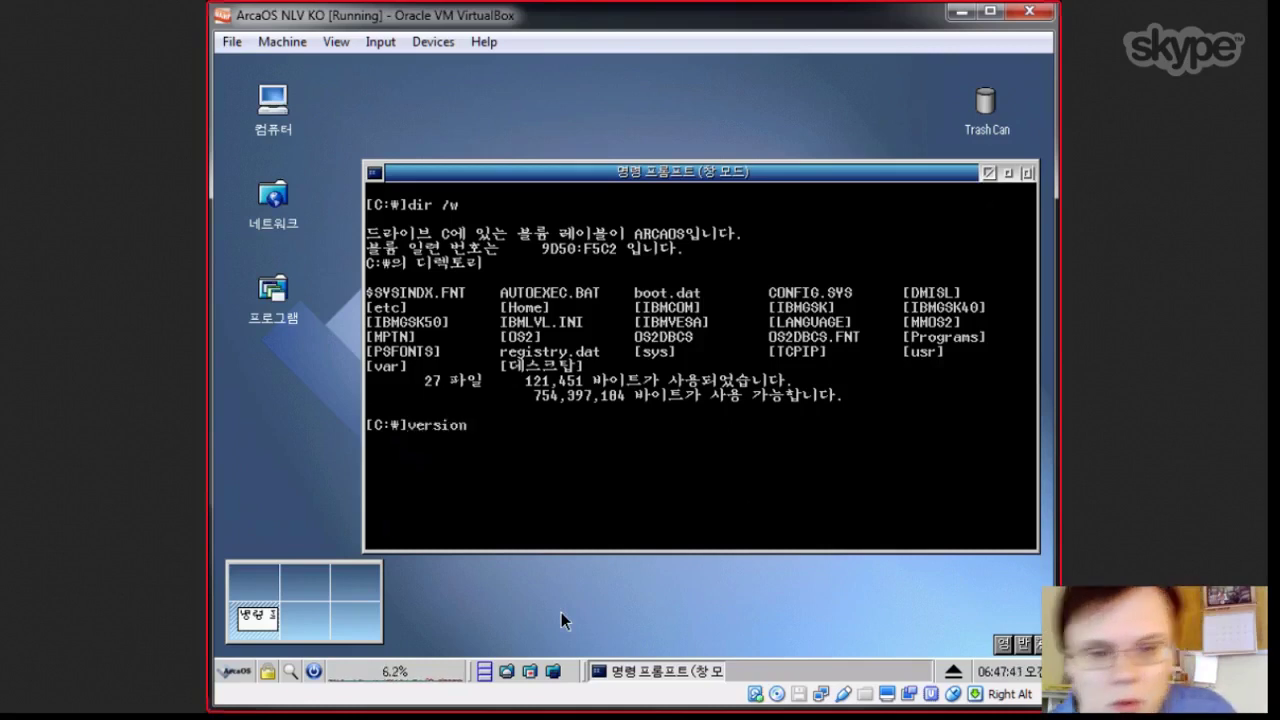
key("Return")
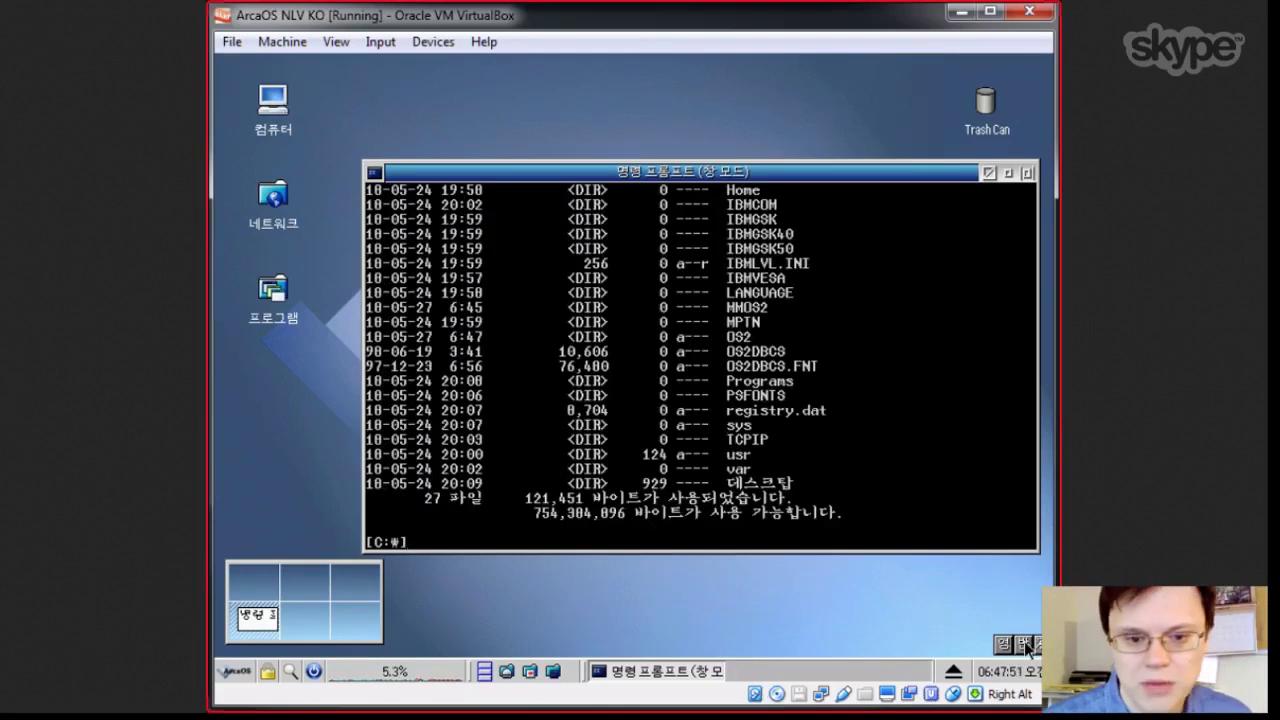
left_click(1007, 645)
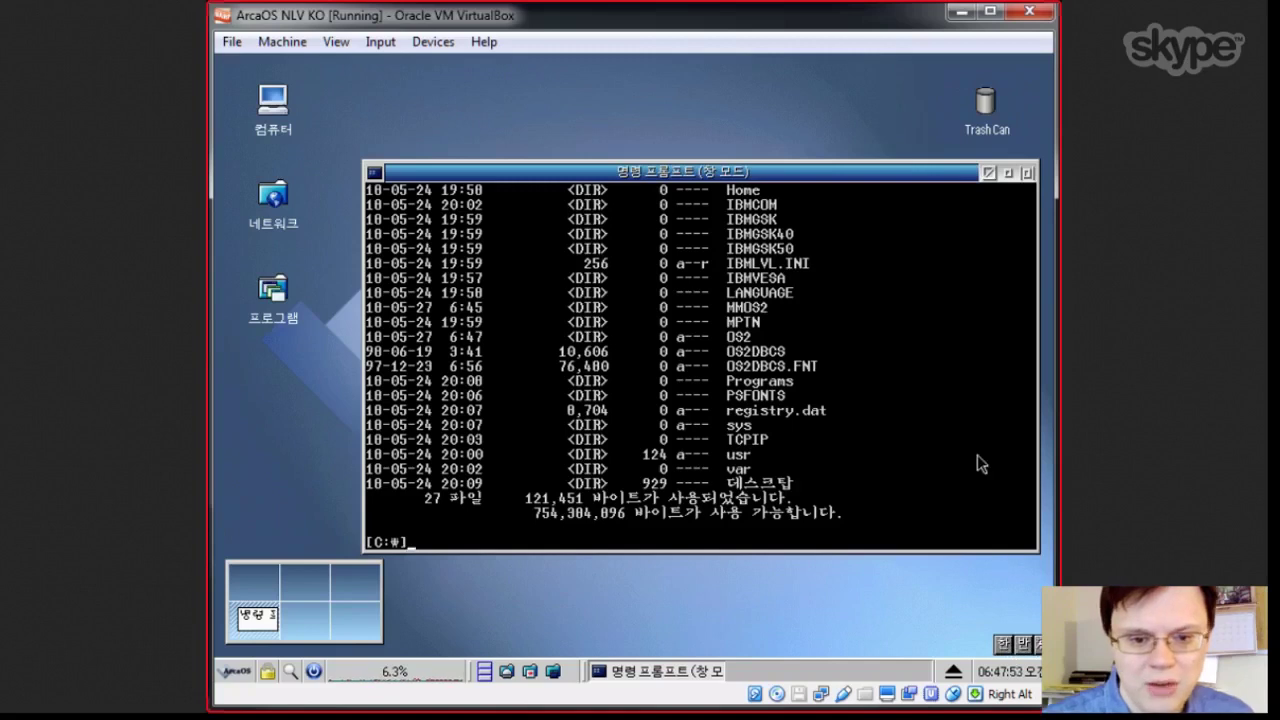
type("허")
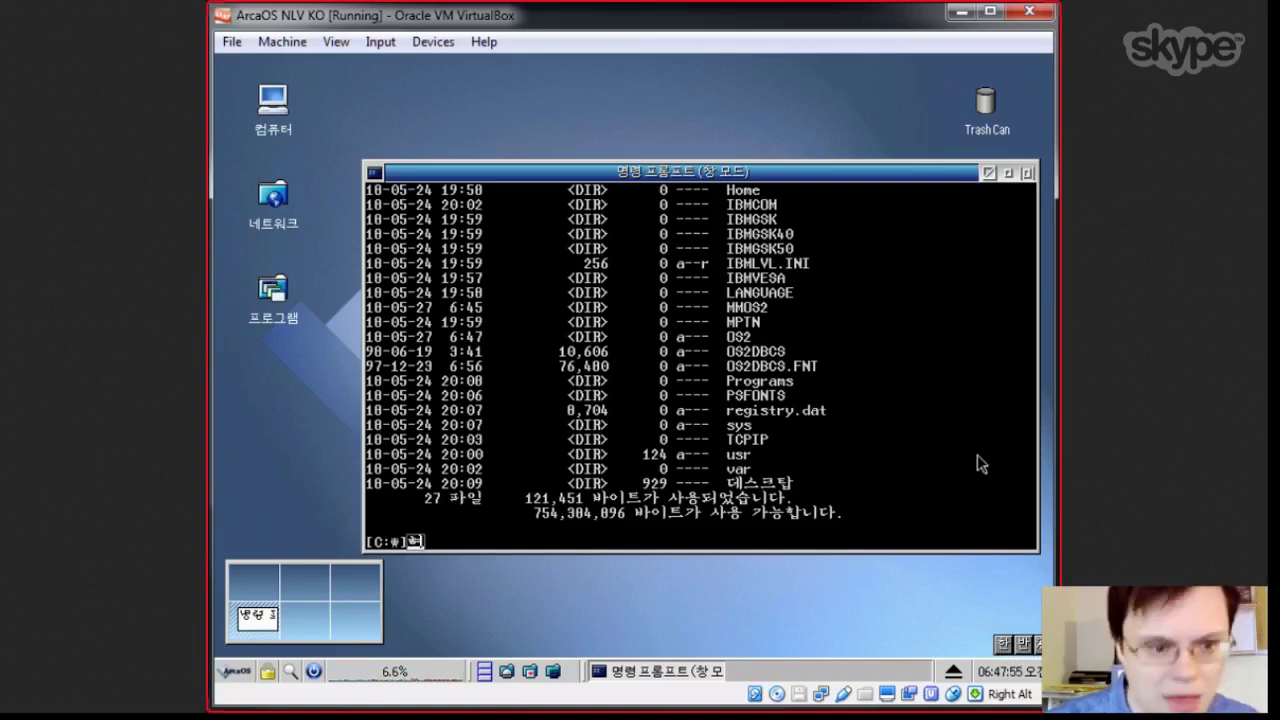
key("alt")
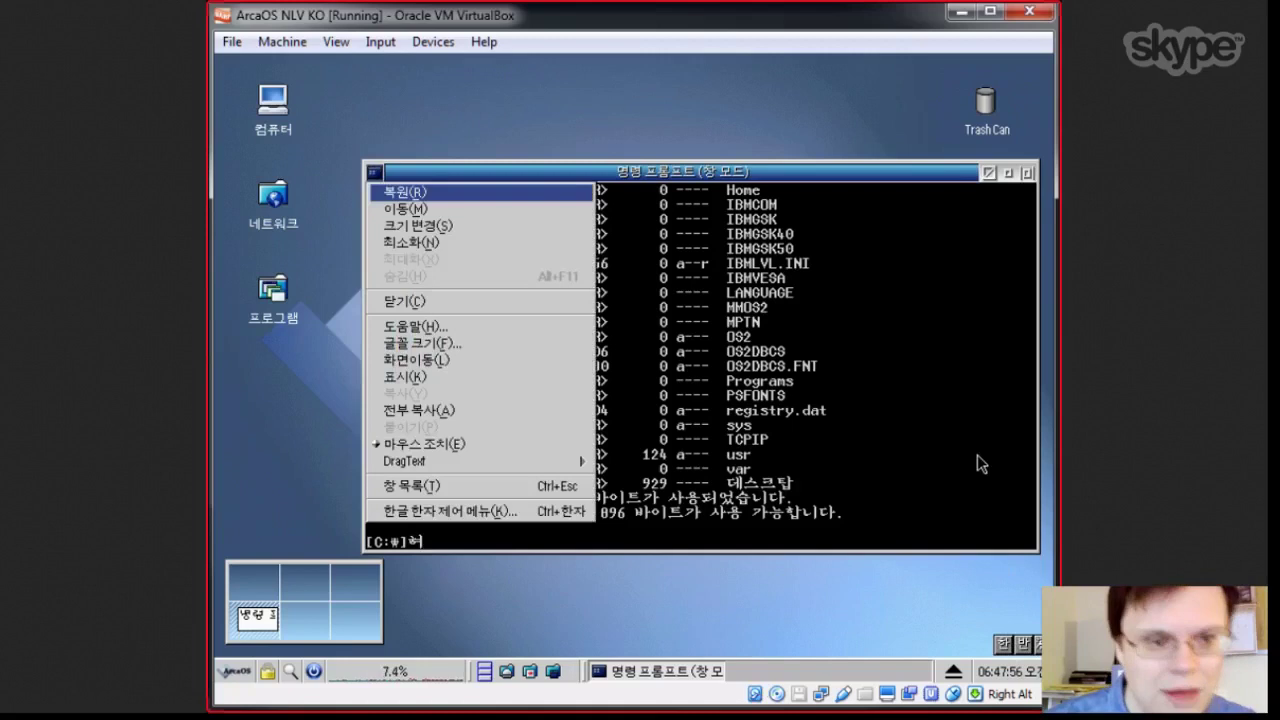
key("alt")
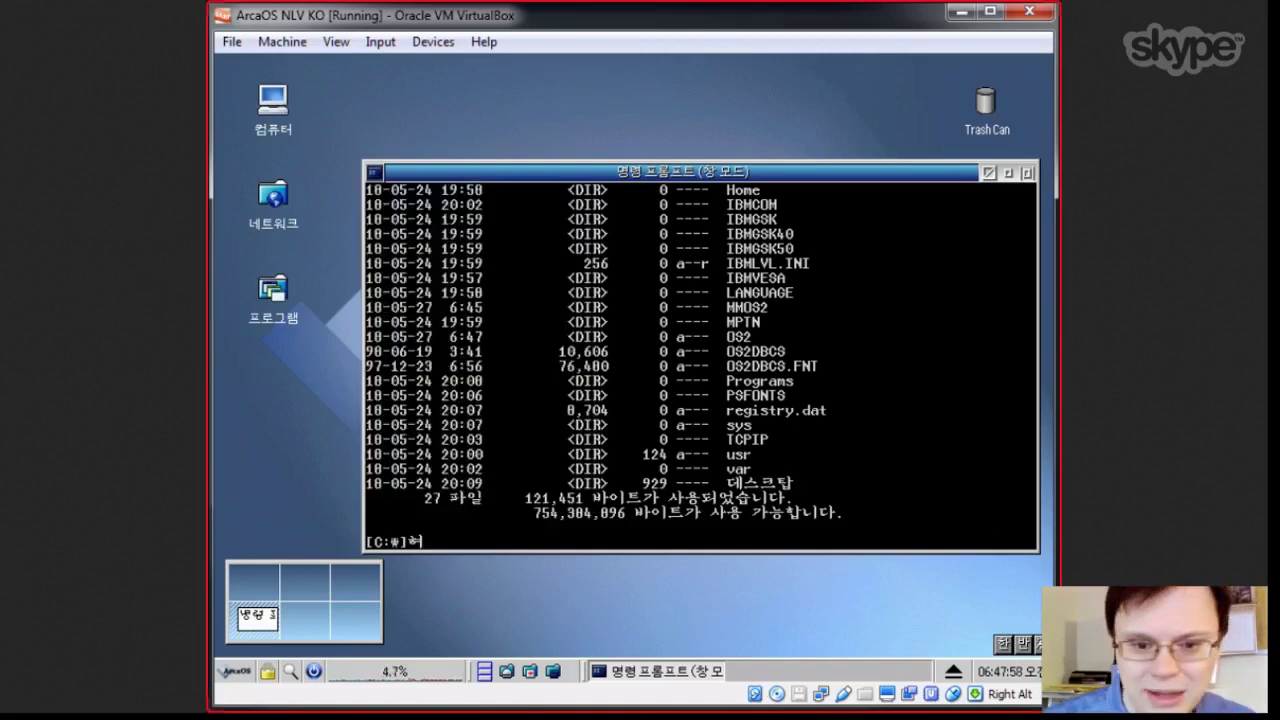
- Switch input back to English, delete 허, and type then erase 'exit'
left_click(1007, 645)
key("BackSpace")
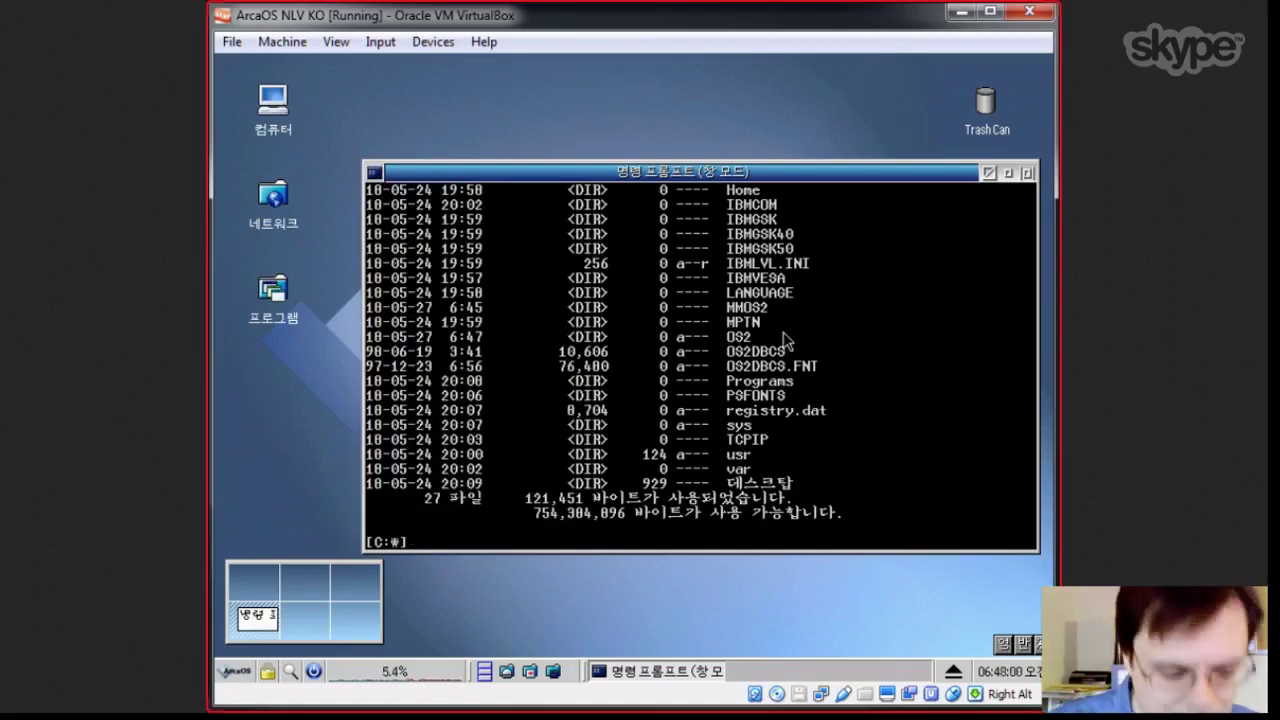
type("exit6")
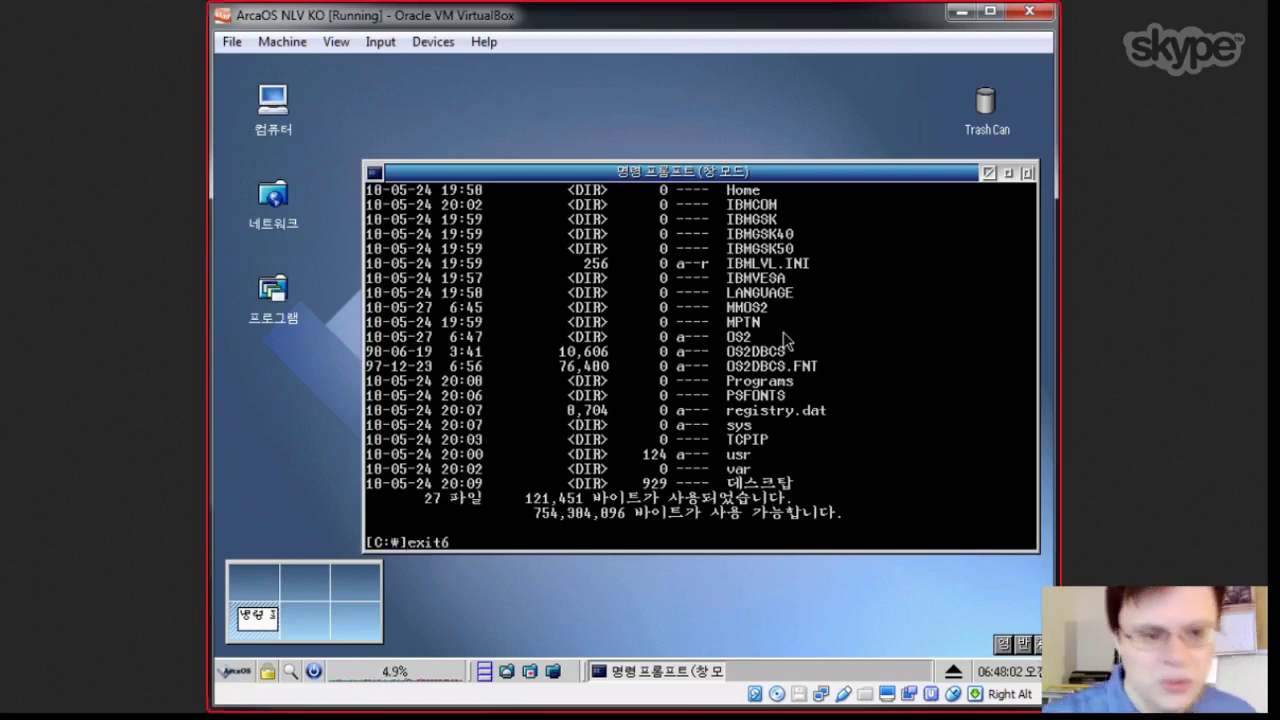
key("BackSpace")
key("BackSpace")
key("BackSpace")
key("BackSpace")
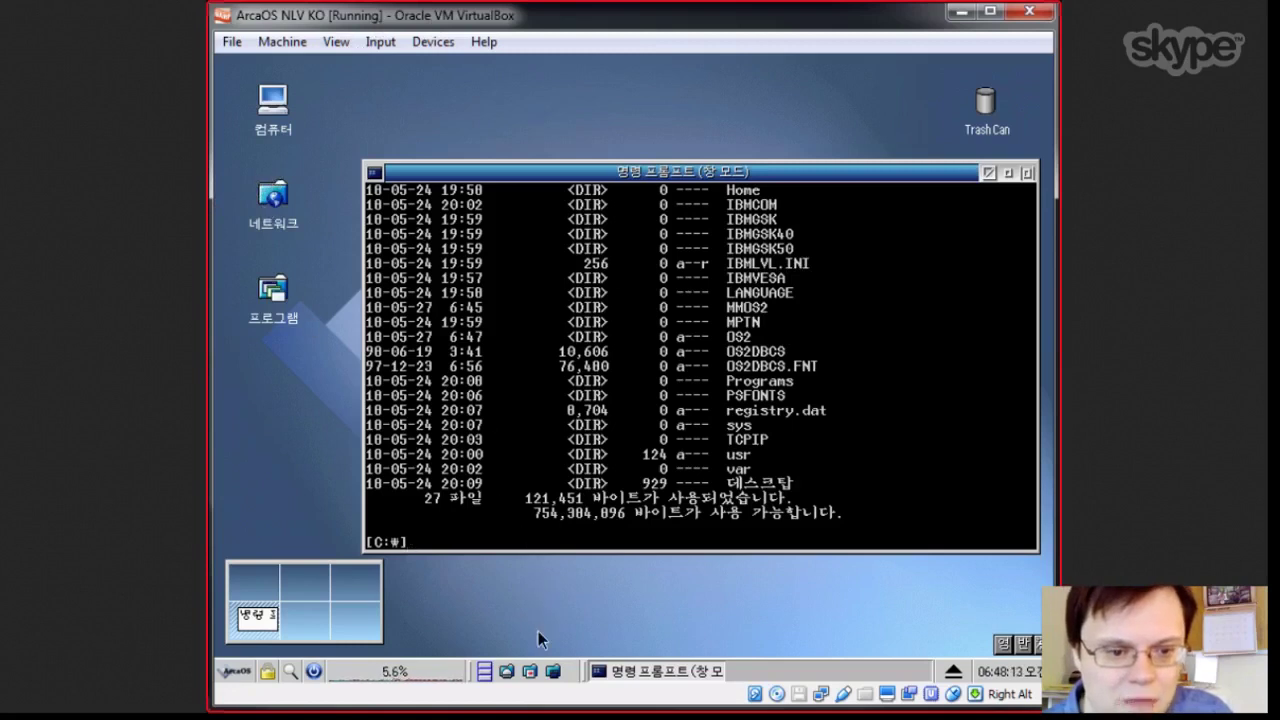
left_click(530, 671)
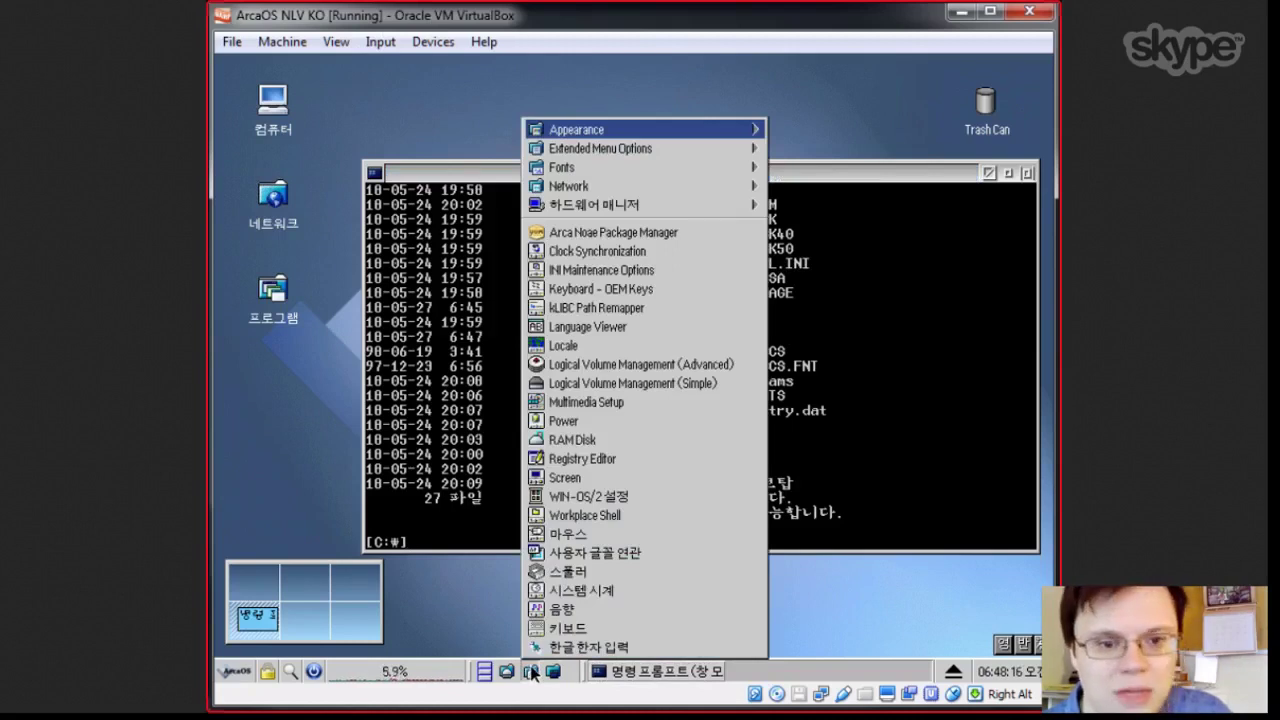
left_click(585, 515)
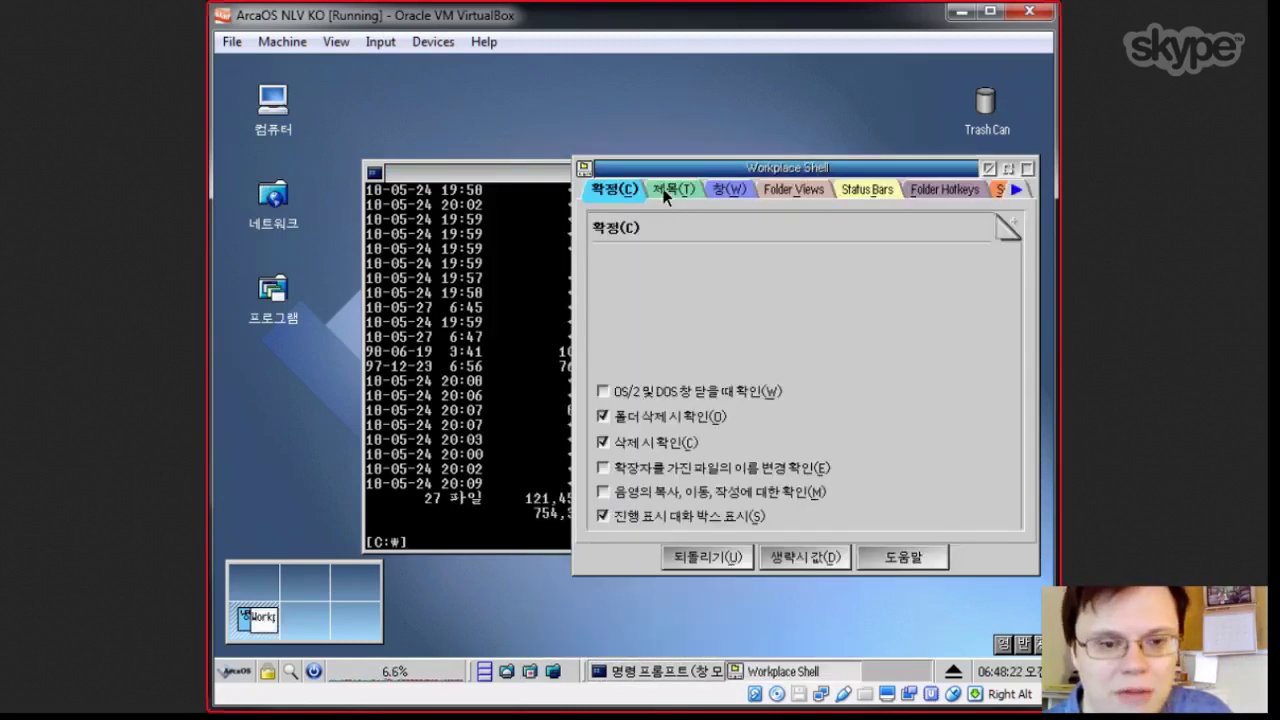
left_click(667, 190)
left_click(735, 190)
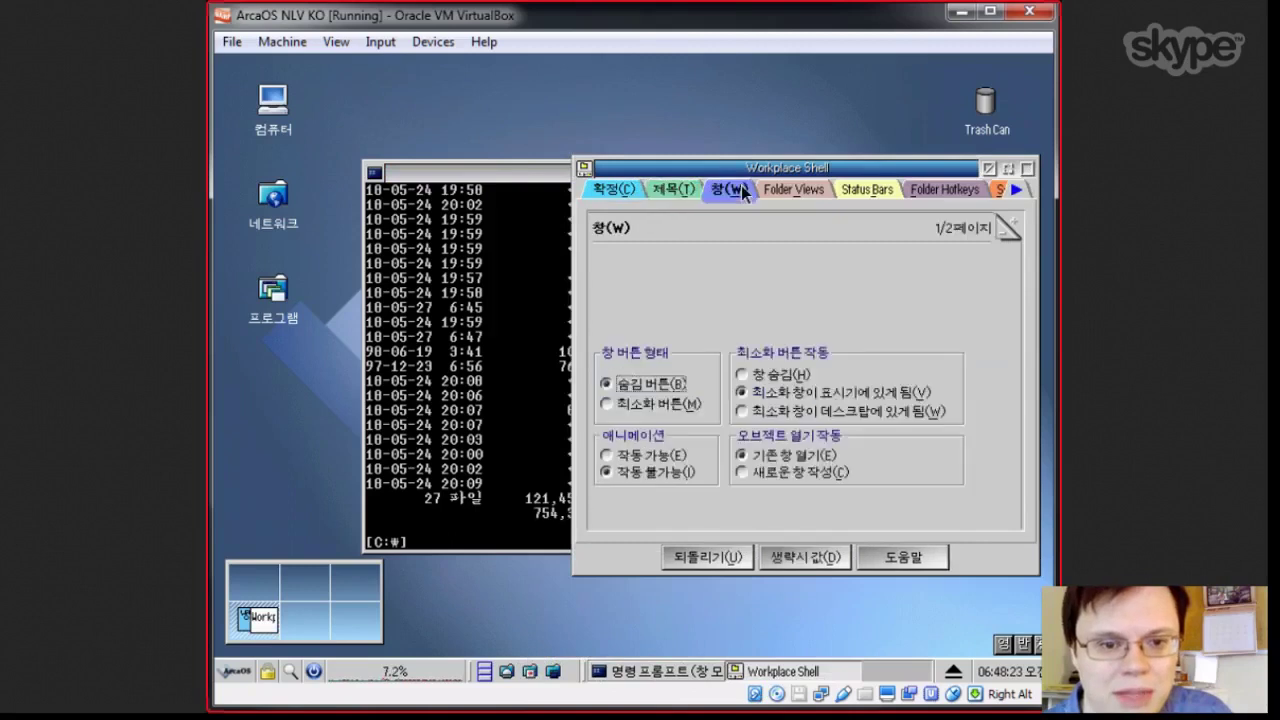
left_click(809, 192)
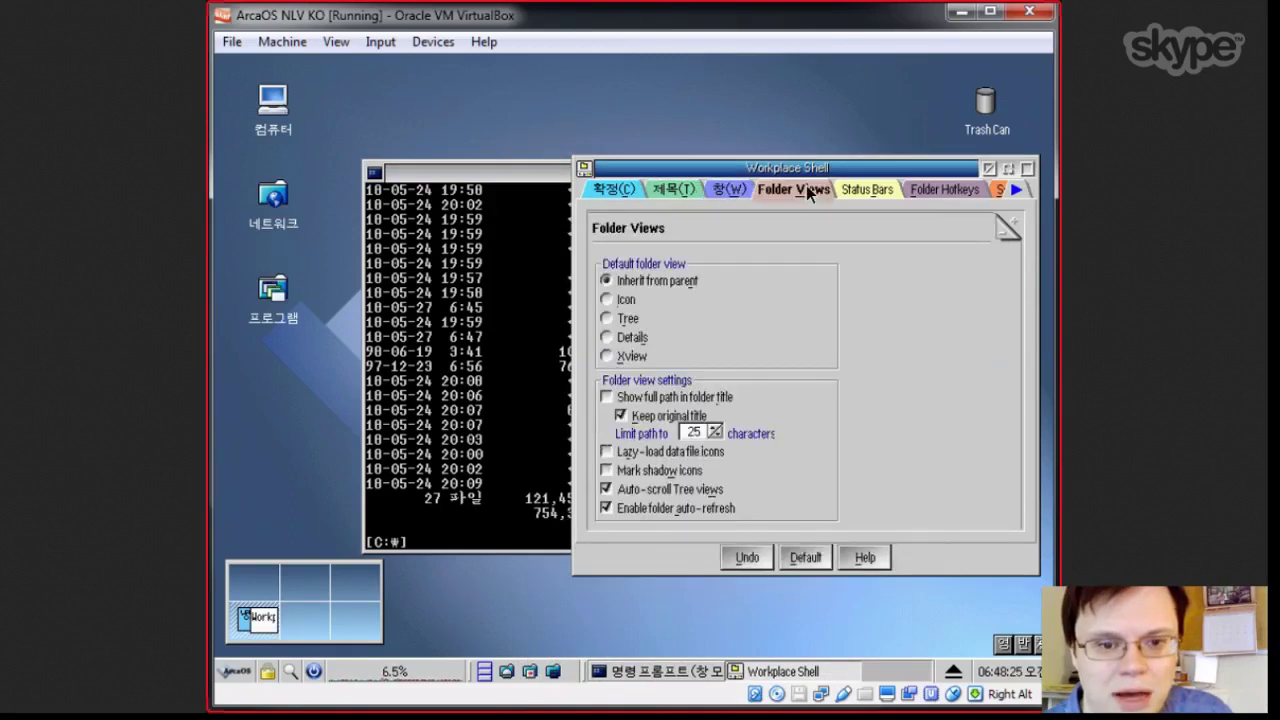
left_click(856, 192)
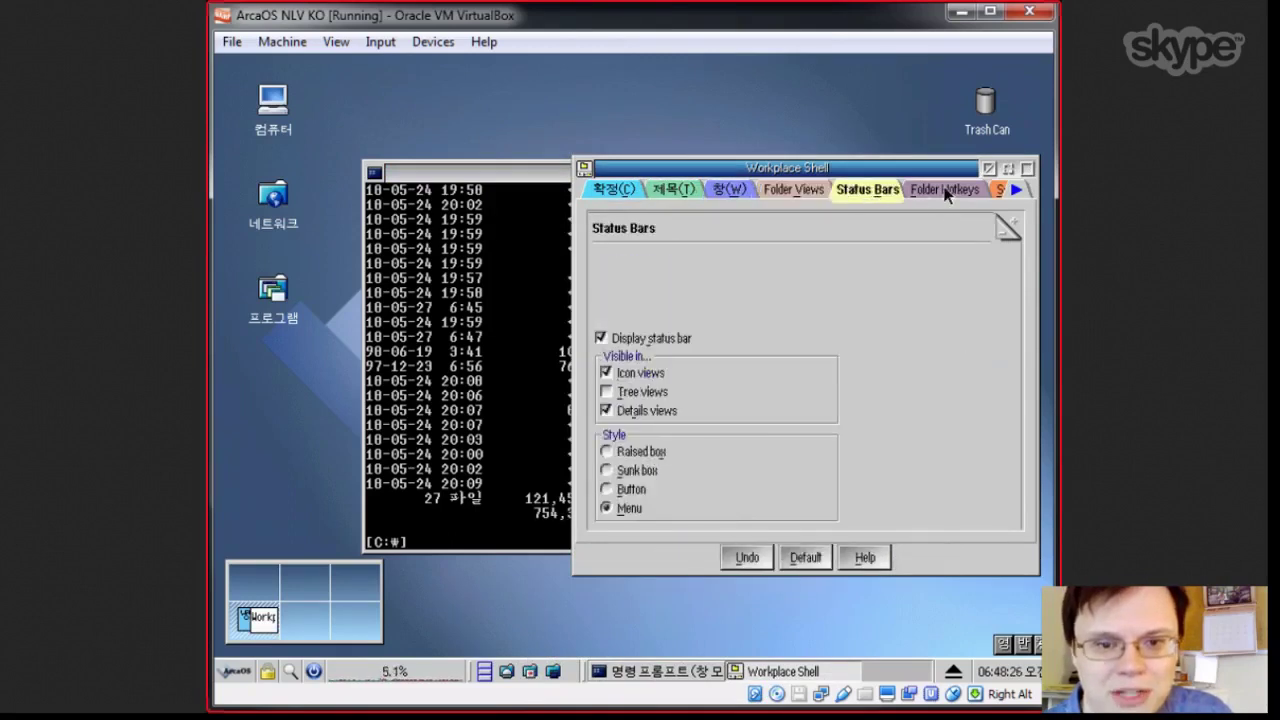
left_click(945, 192)
left_click(995, 188)
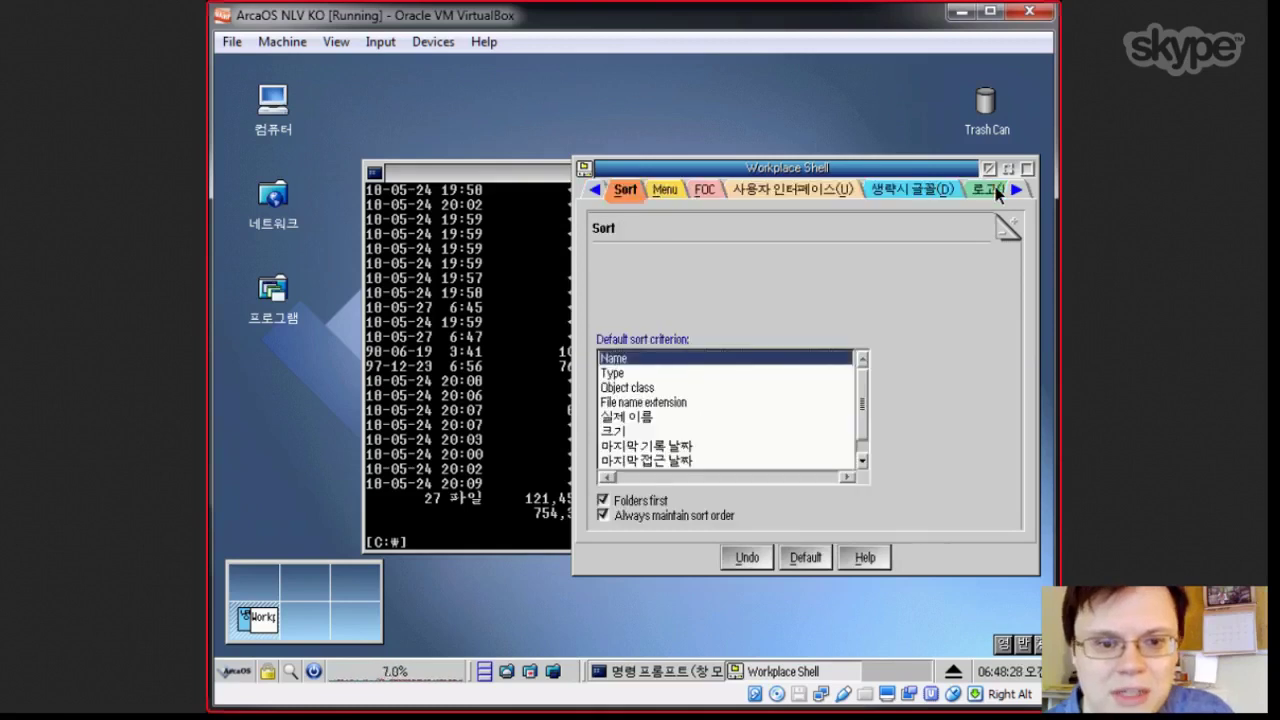
left_click(660, 190)
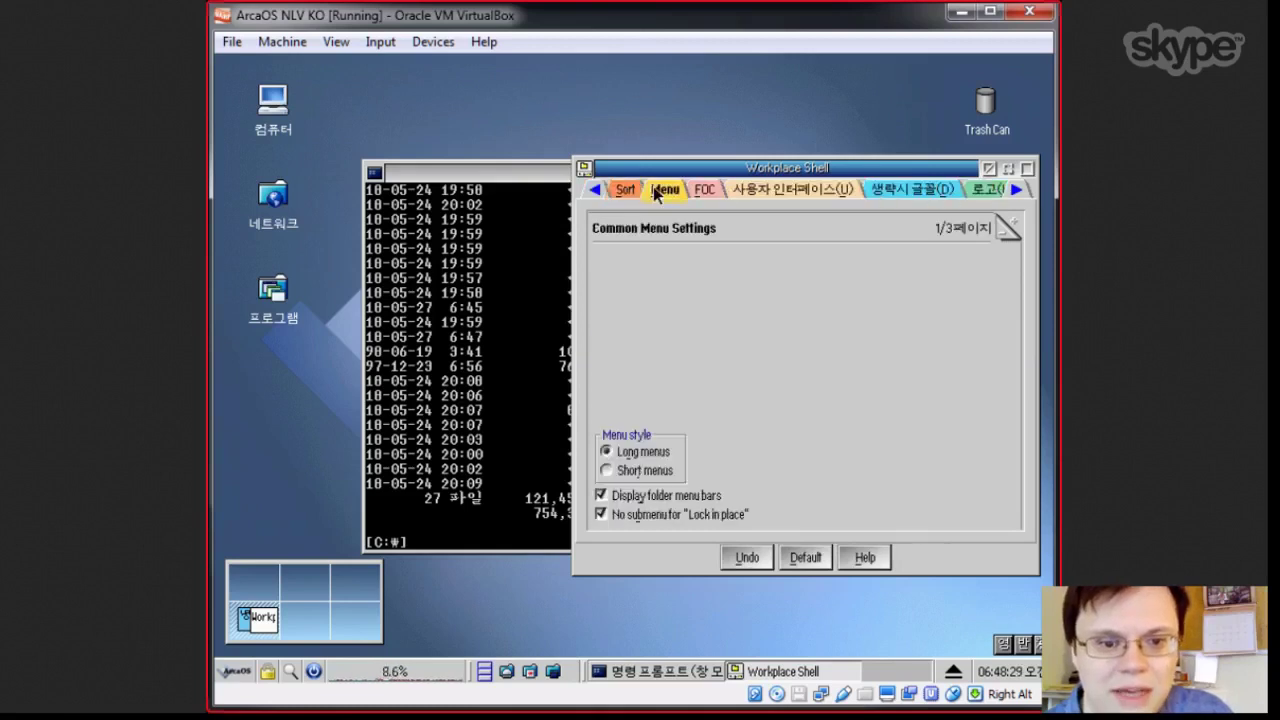
left_click(703, 190)
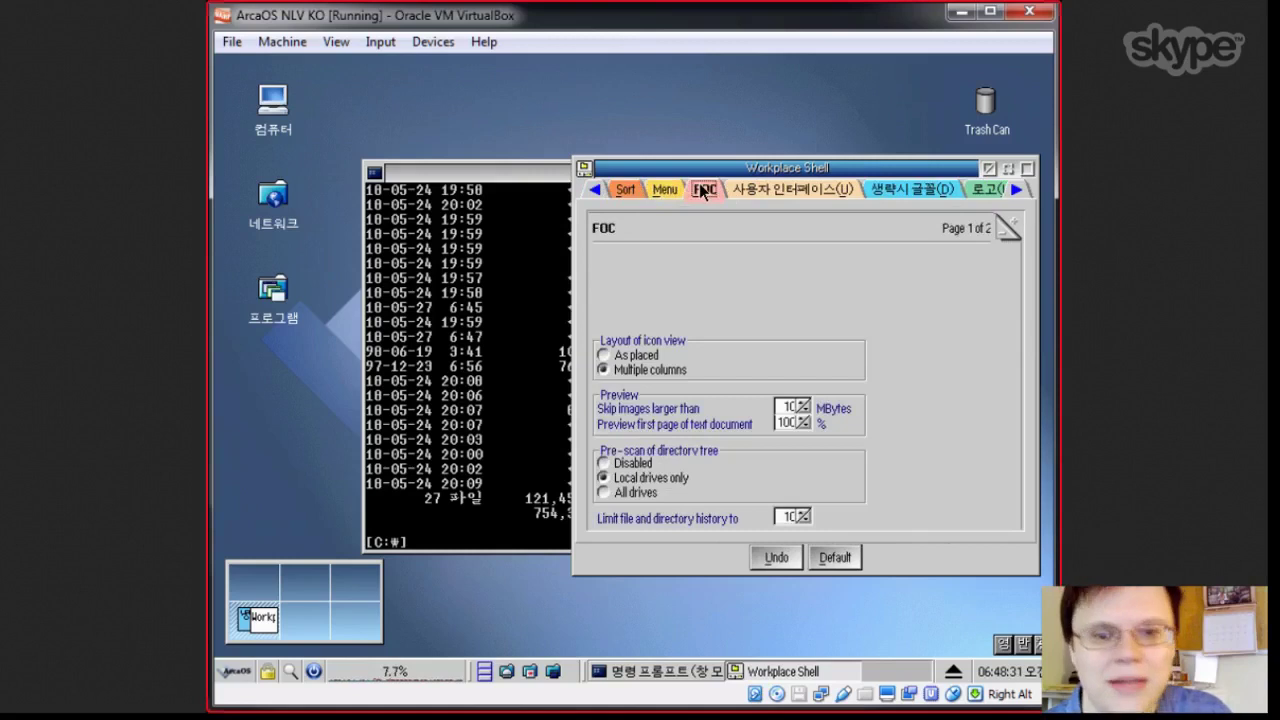
left_click(744, 192)
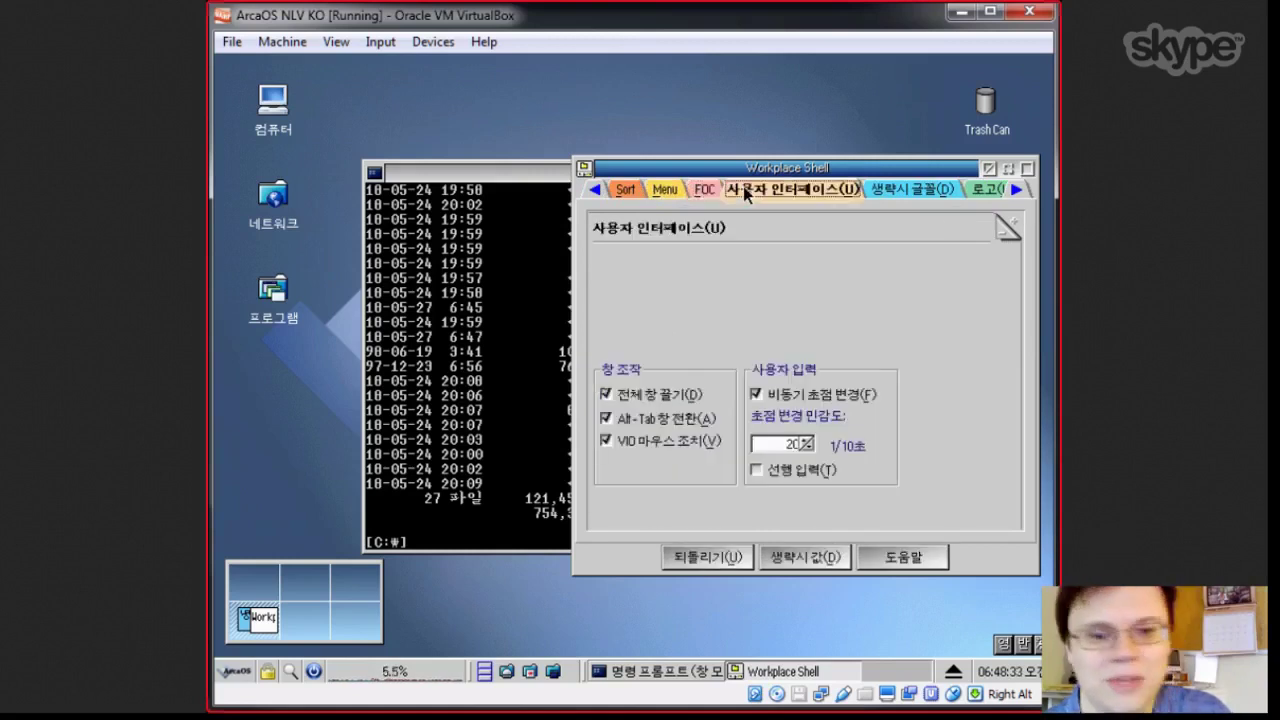
left_click(936, 192)
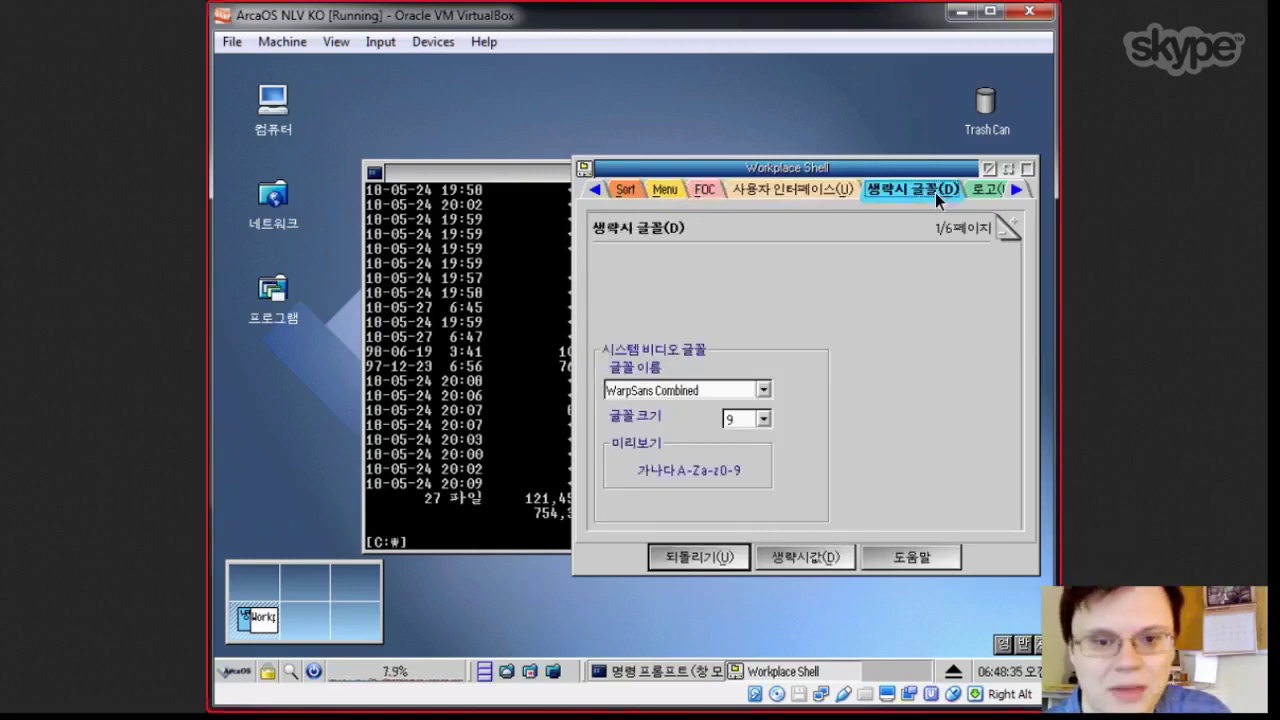
left_click(988, 190)
left_click(987, 169)
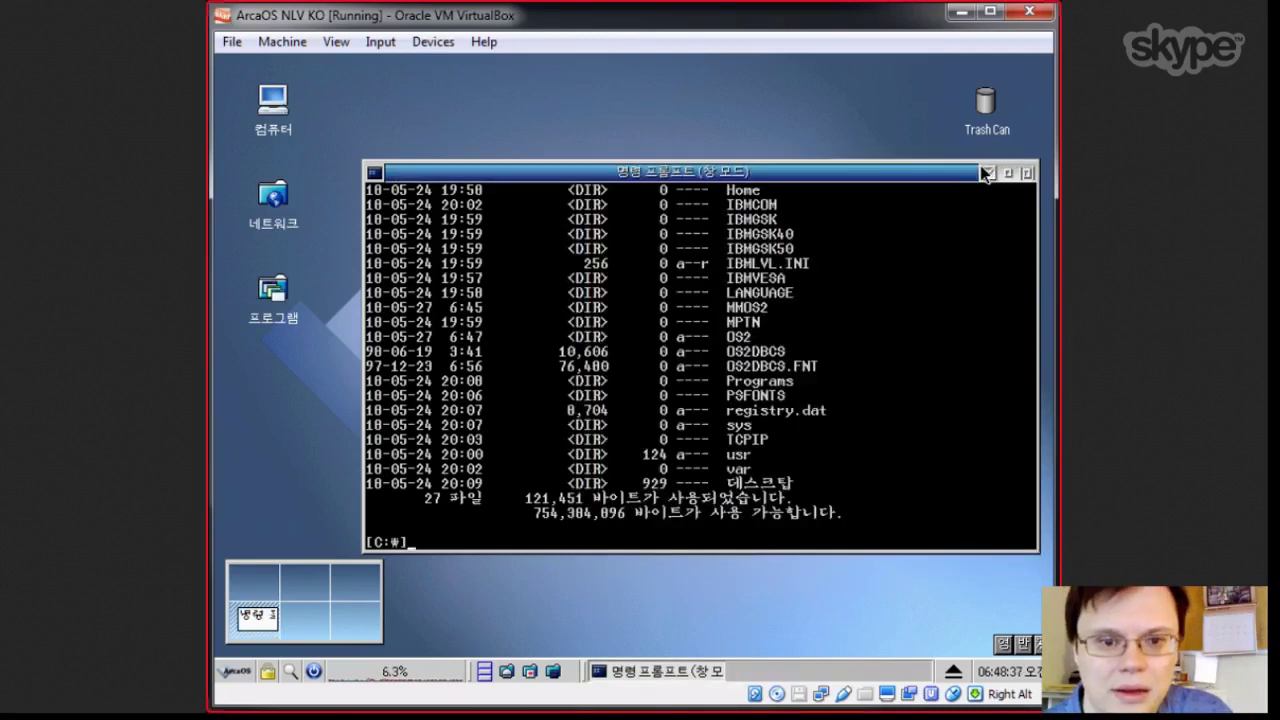
right_click(825, 44)
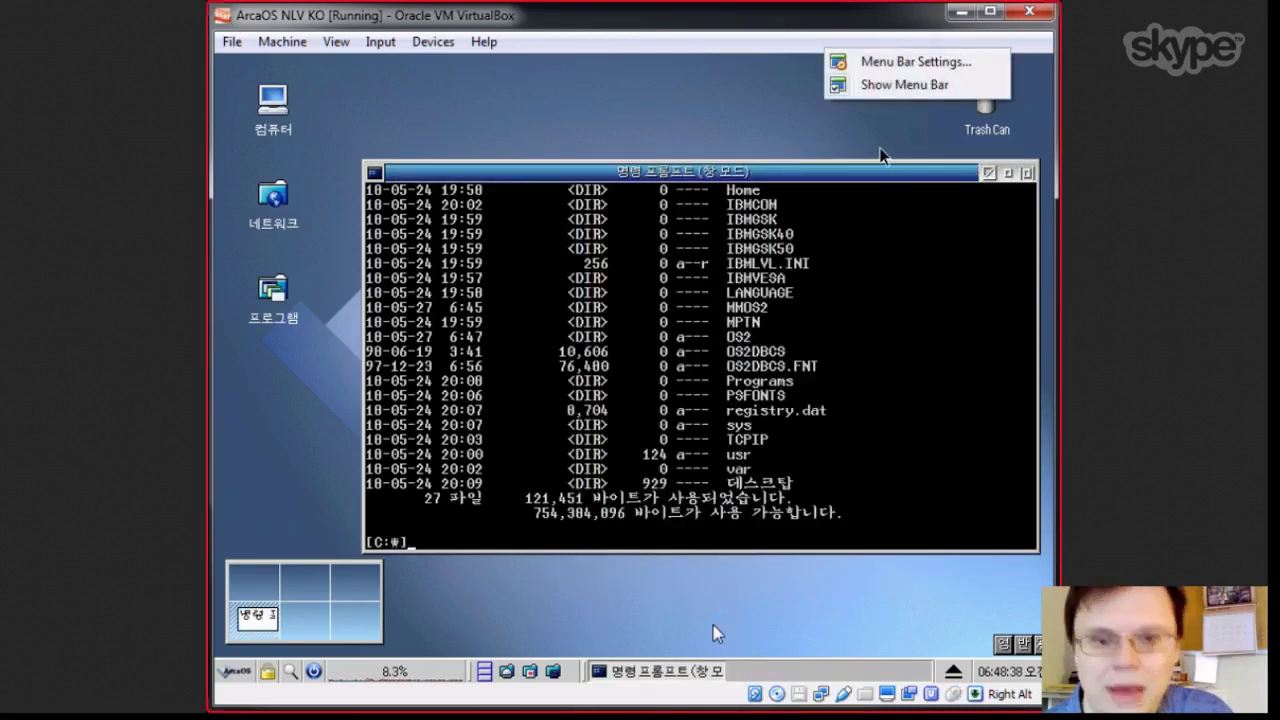
left_click(865, 138)
right_click(865, 138)
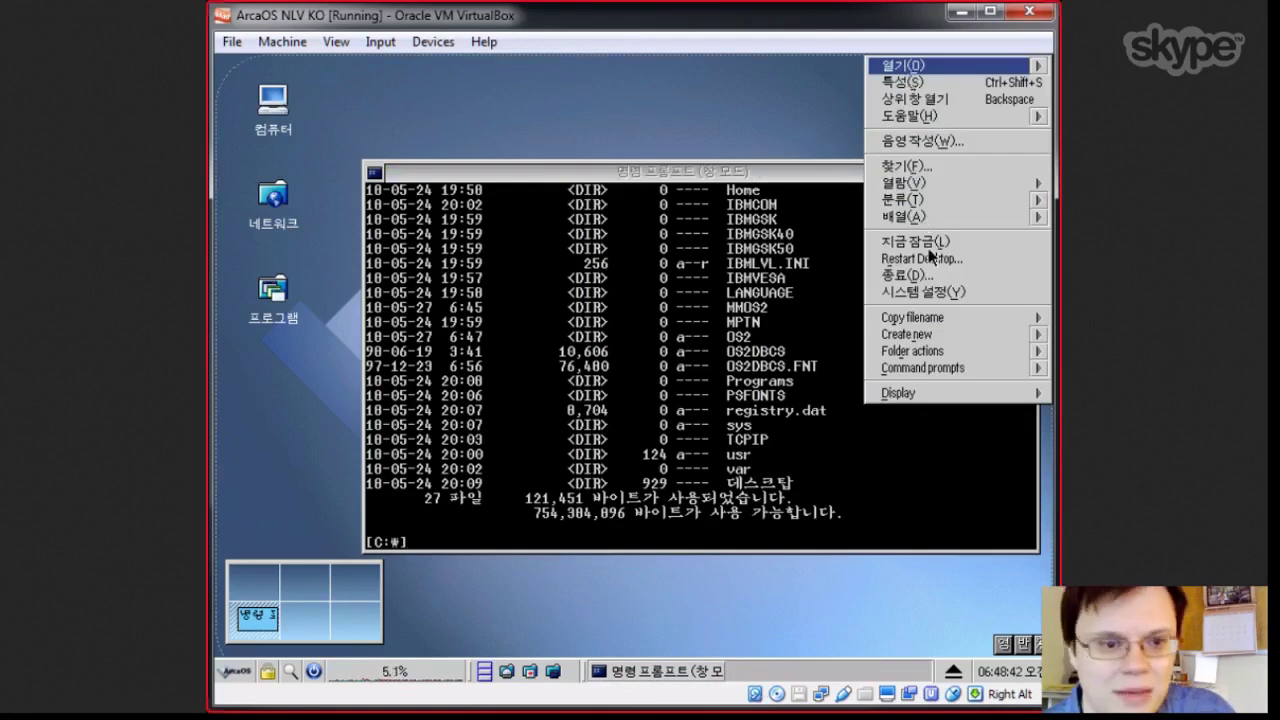
left_click(945, 82)
left_click(628, 170)
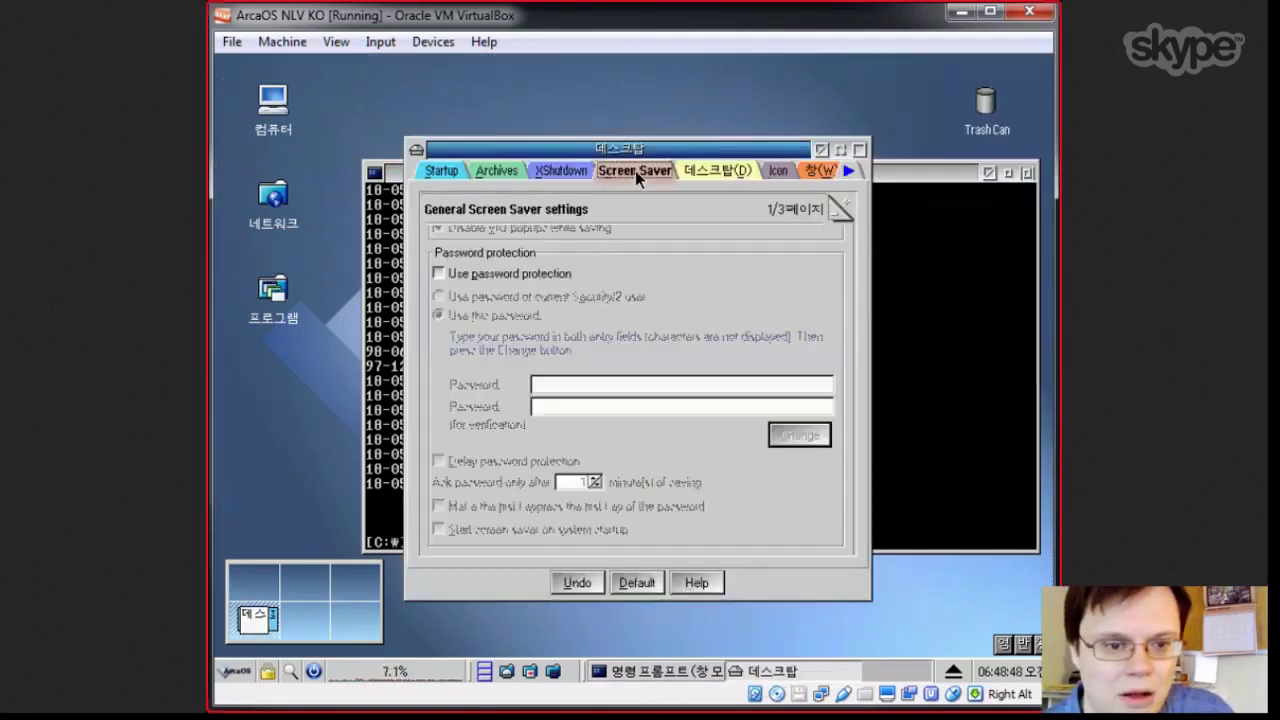
left_click(693, 174)
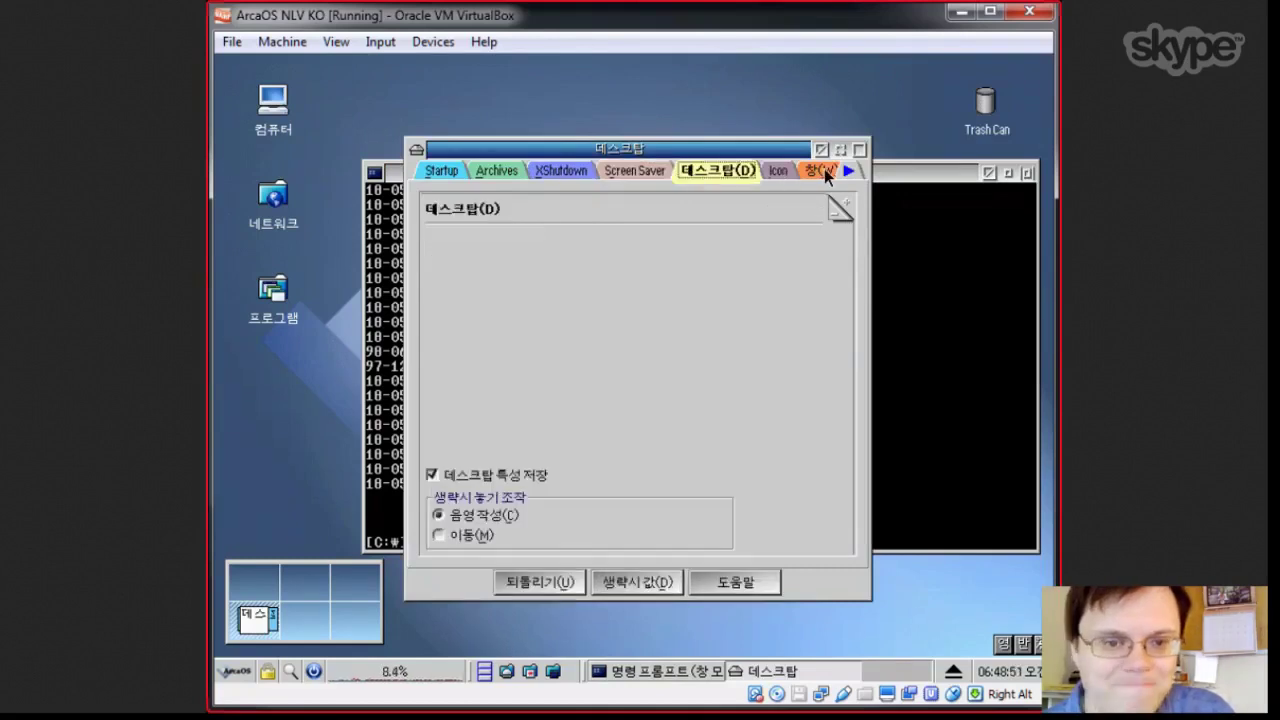
left_click(824, 170)
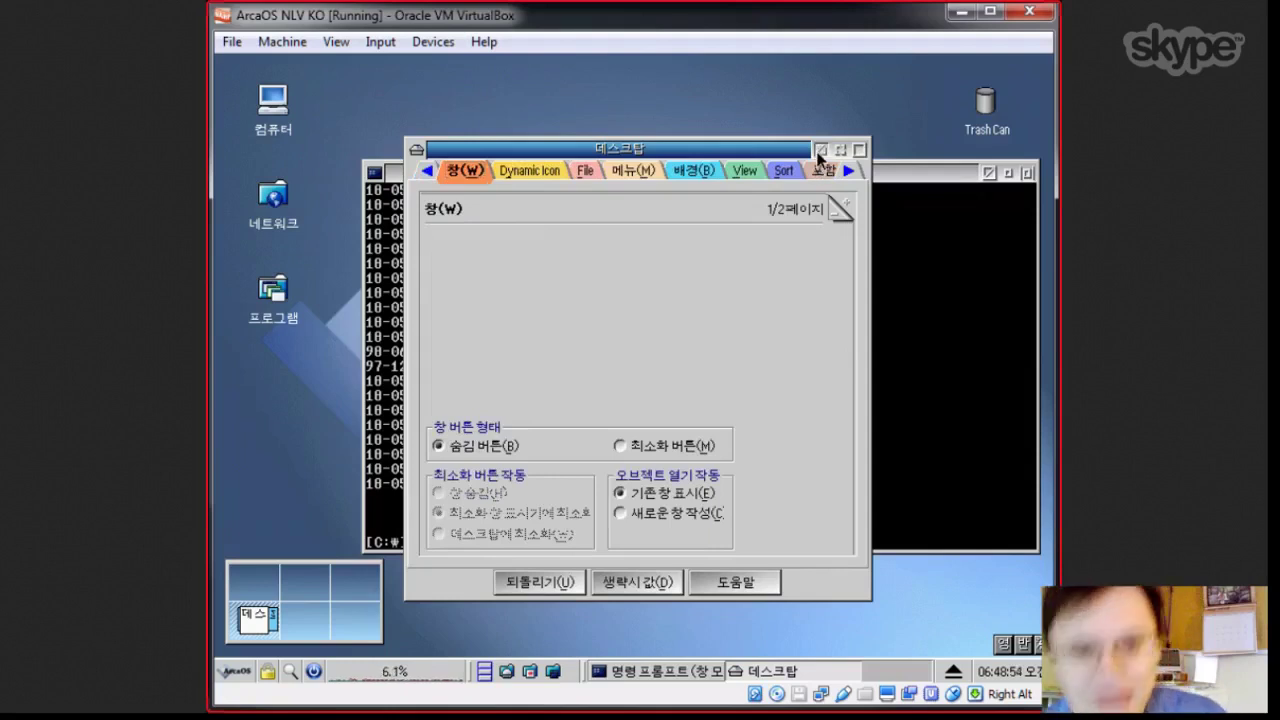
left_click(820, 150)
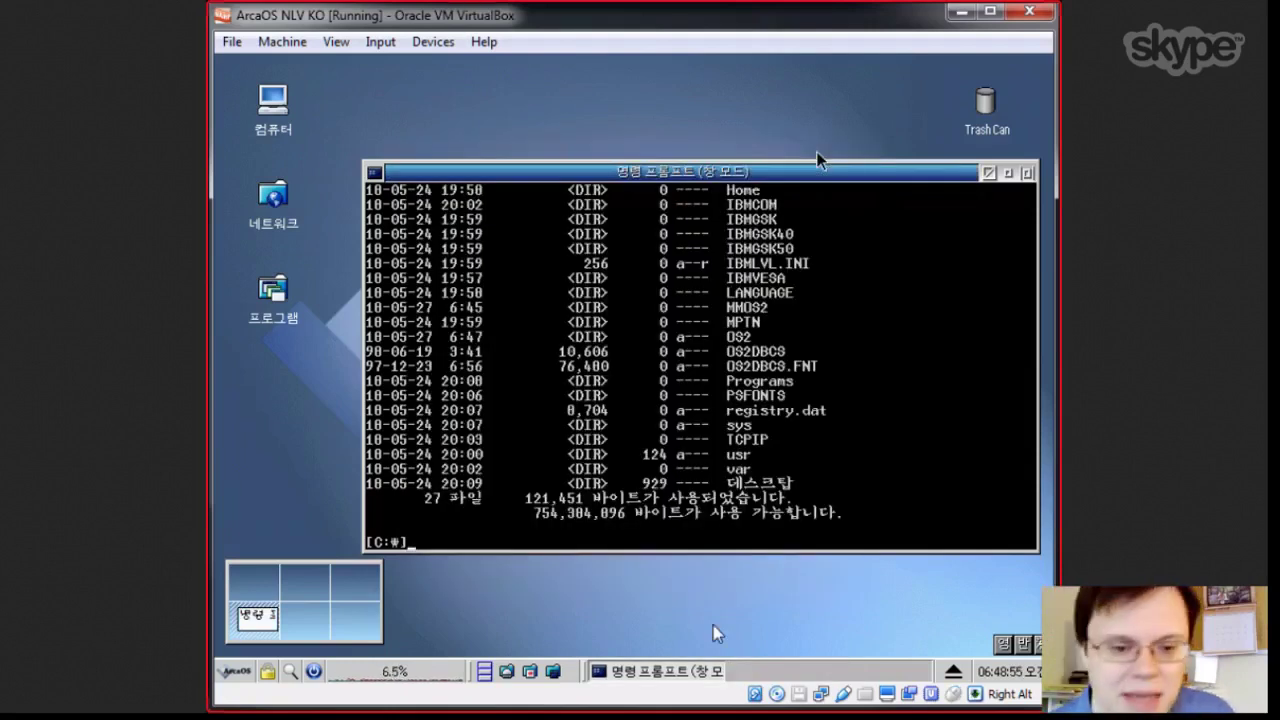